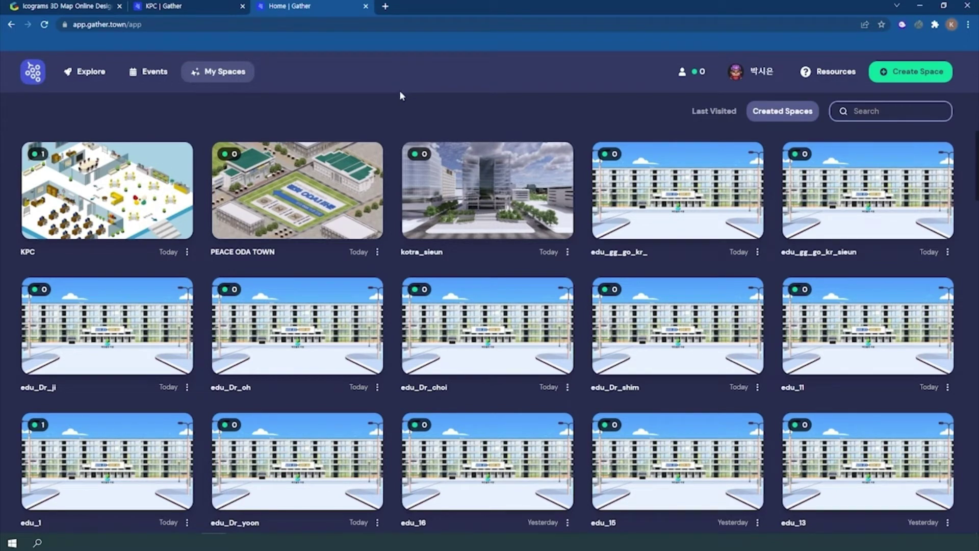
Start creating a space with the advanced setup for experts and translate the template page into Korean
{"action": "left_click", "coordinate": [901, 74]}
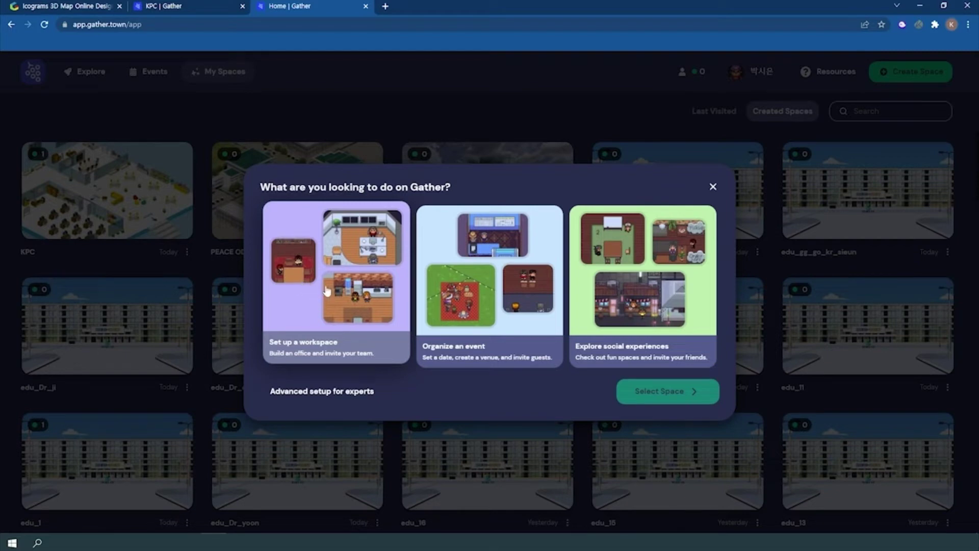
{"action": "left_click", "coordinate": [318, 402]}
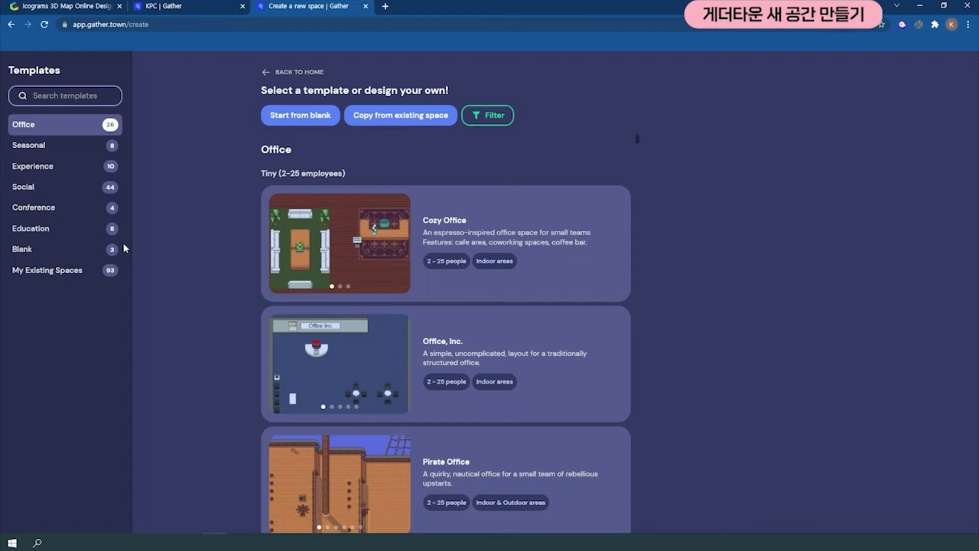
{"action": "right_click", "coordinate": [73, 315]}
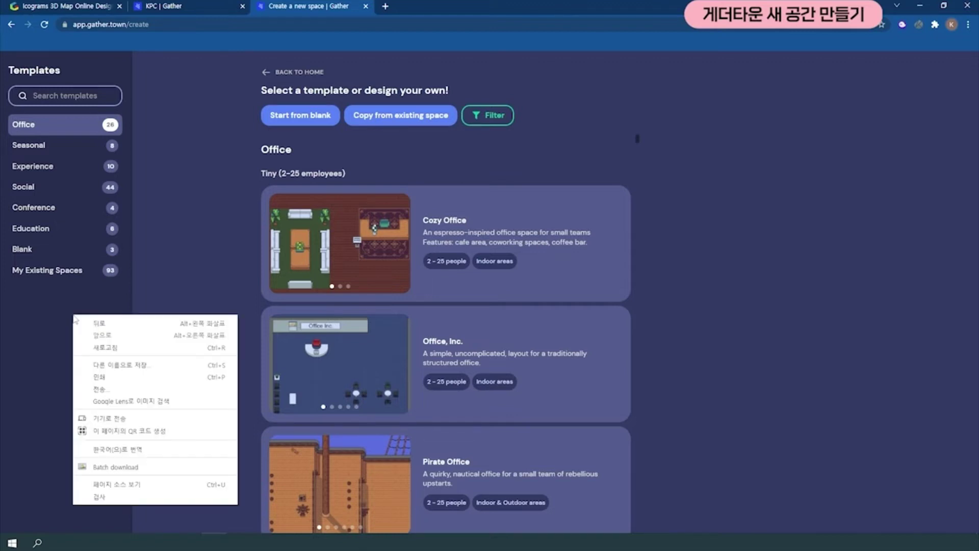
{"action": "left_click", "coordinate": [142, 454]}
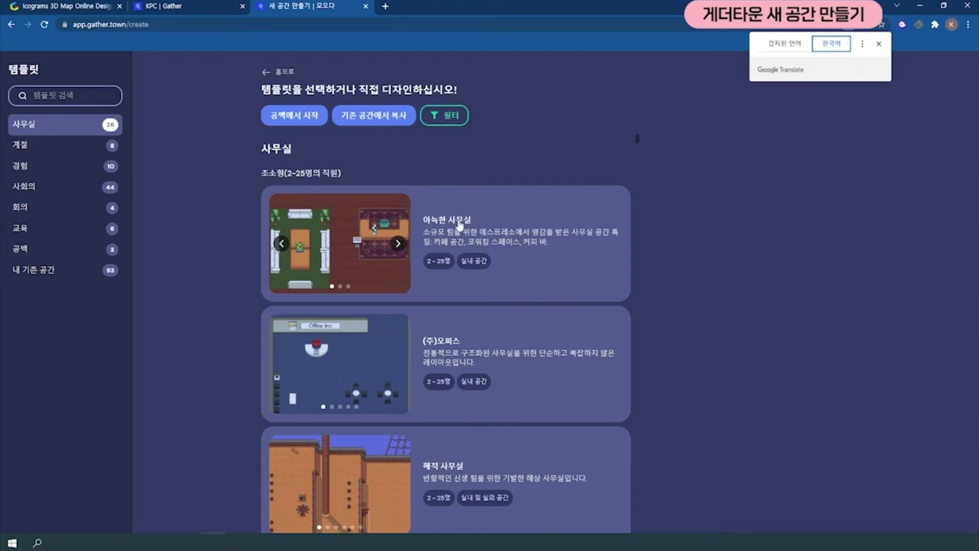
Look through the preview images of the Cozy Office (아늑한 사무실) template
{"action": "left_click", "coordinate": [398, 244]}
{"action": "left_click", "coordinate": [398, 244]}
{"action": "left_click", "coordinate": [399, 243]}
{"action": "left_click", "coordinate": [398, 244]}
{"action": "left_click", "coordinate": [399, 244]}
{"action": "left_click", "coordinate": [398, 244]}
{"action": "left_click", "coordinate": [398, 244]}
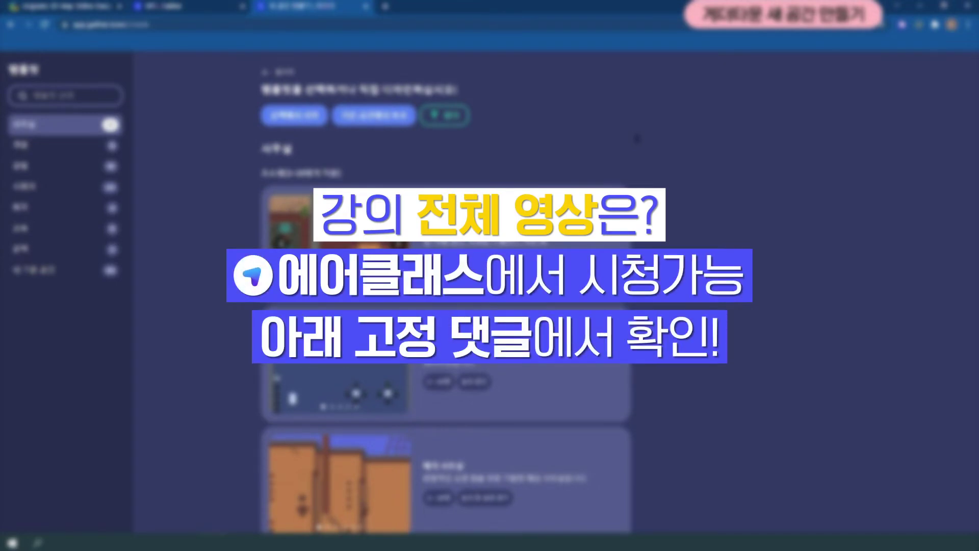
Find the unfurnished office template (가구가 없는 사무실) for 25–50 people among the office templates and select it
{"action": "scroll", "coordinate": [446, 331], "scroll_direction": "down", "scroll_amount": 5}
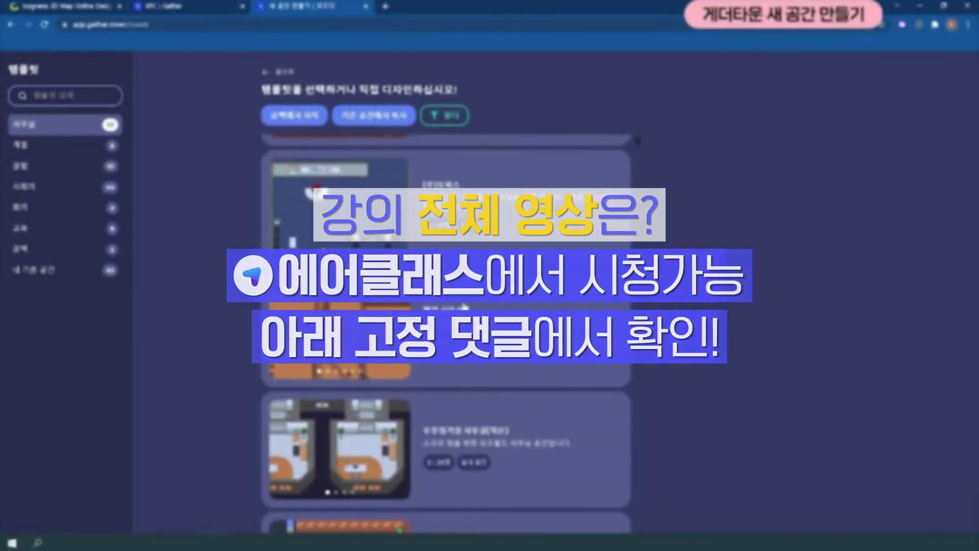
{"action": "scroll", "coordinate": [463, 306], "scroll_direction": "down", "scroll_amount": 10}
{"action": "scroll", "coordinate": [464, 309], "scroll_direction": "down", "scroll_amount": 5}
{"action": "scroll", "coordinate": [432, 264], "scroll_direction": "up", "scroll_amount": 2}
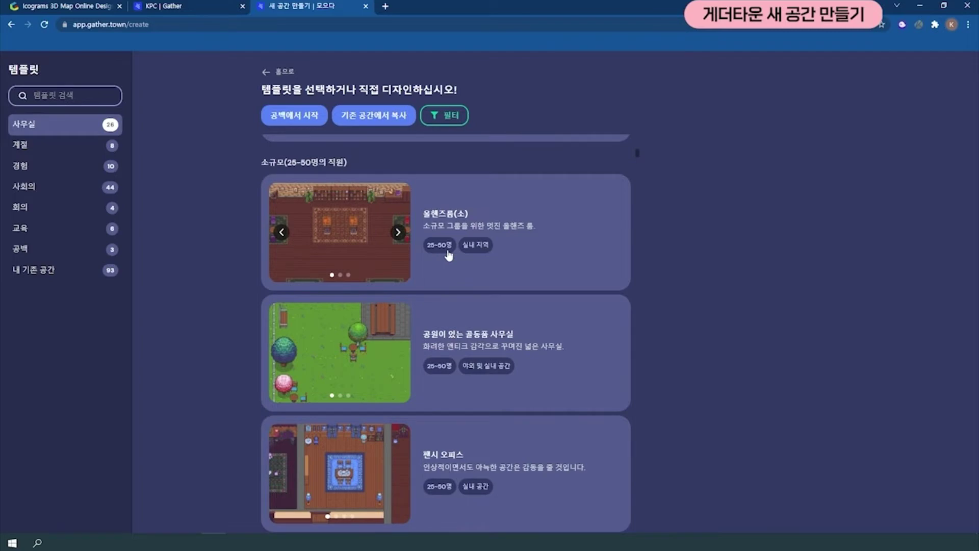
{"action": "scroll", "coordinate": [449, 255], "scroll_direction": "down", "scroll_amount": 8}
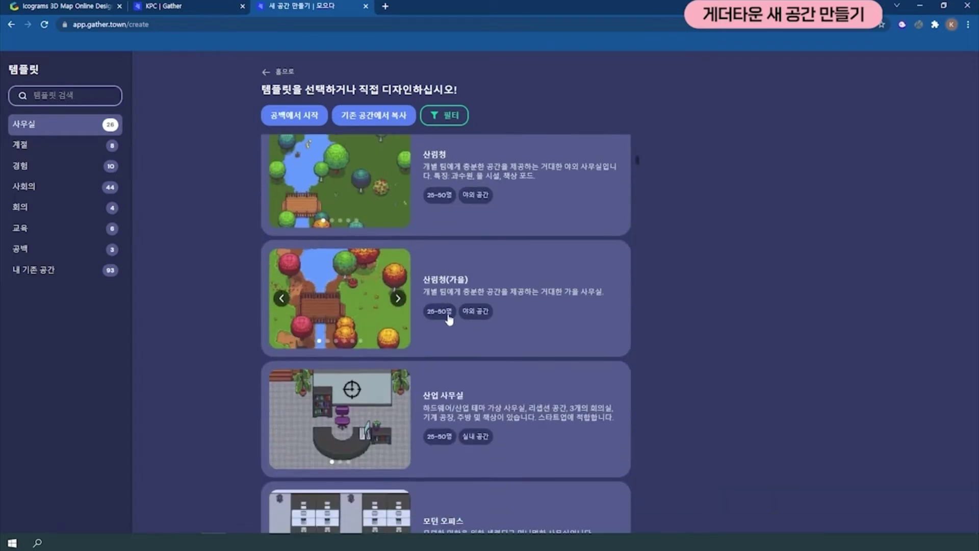
{"action": "scroll", "coordinate": [449, 319], "scroll_direction": "down", "scroll_amount": 10}
{"action": "scroll", "coordinate": [449, 319], "scroll_direction": "down", "scroll_amount": 2}
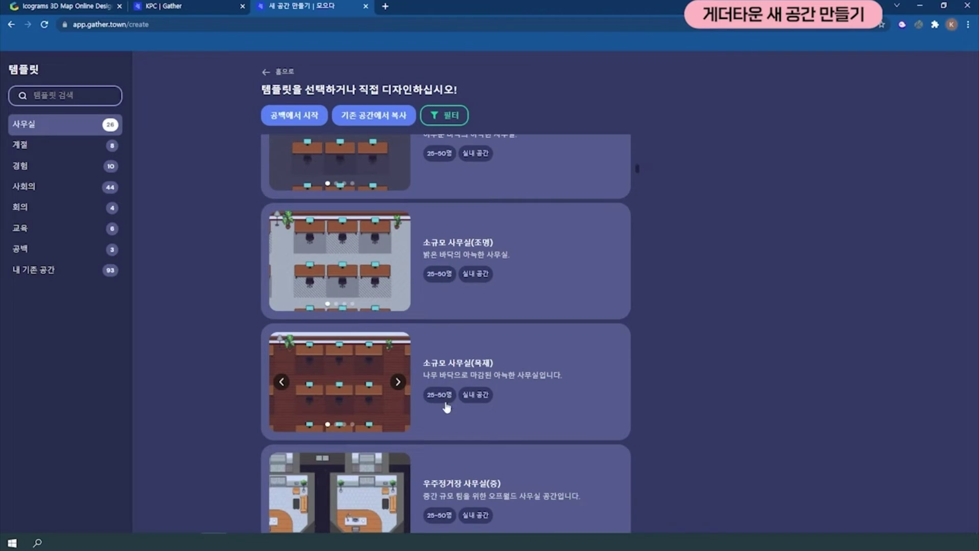
{"action": "scroll", "coordinate": [447, 406], "scroll_direction": "down", "scroll_amount": 7}
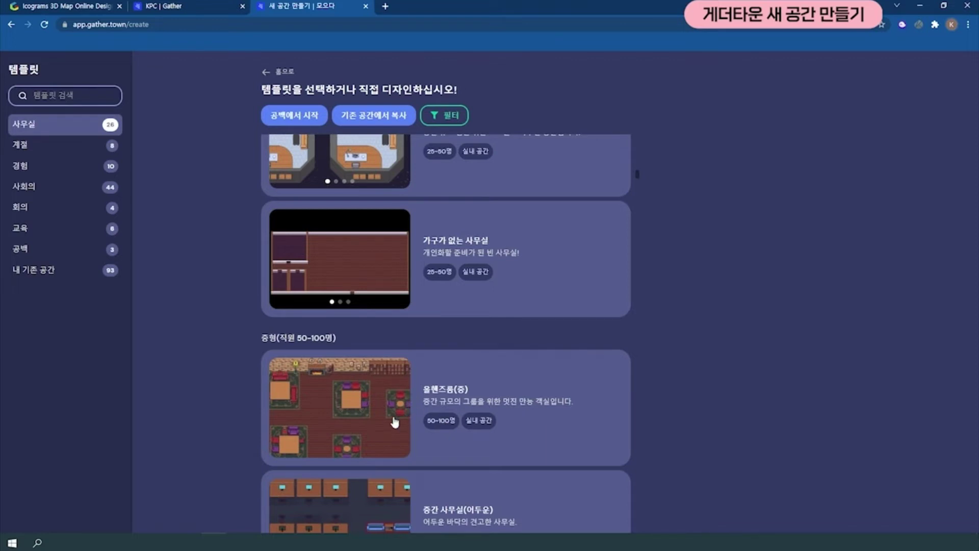
{"action": "left_click", "coordinate": [377, 276]}
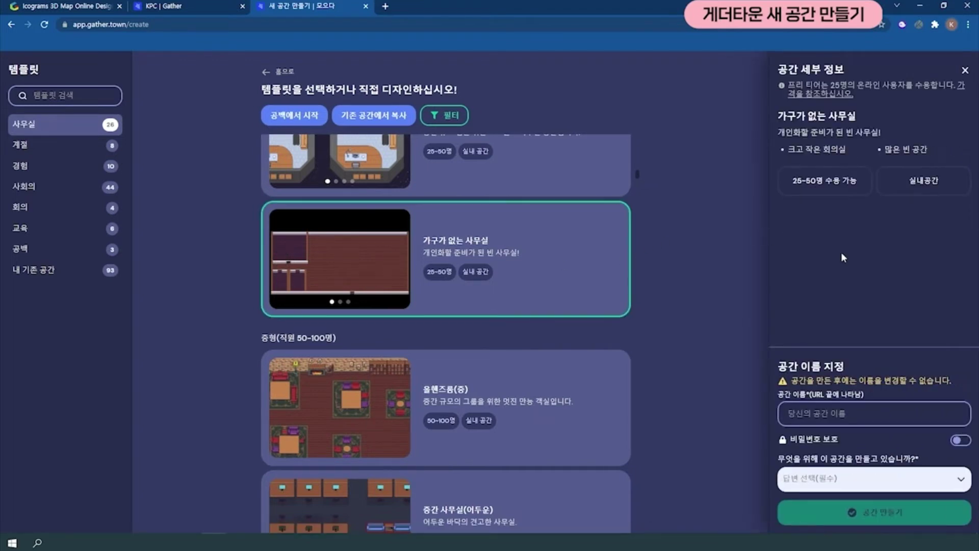
Name the new space "sample"
{"action": "left_click_drag", "start_coordinate": [844, 368], "coordinate": [777, 372]}
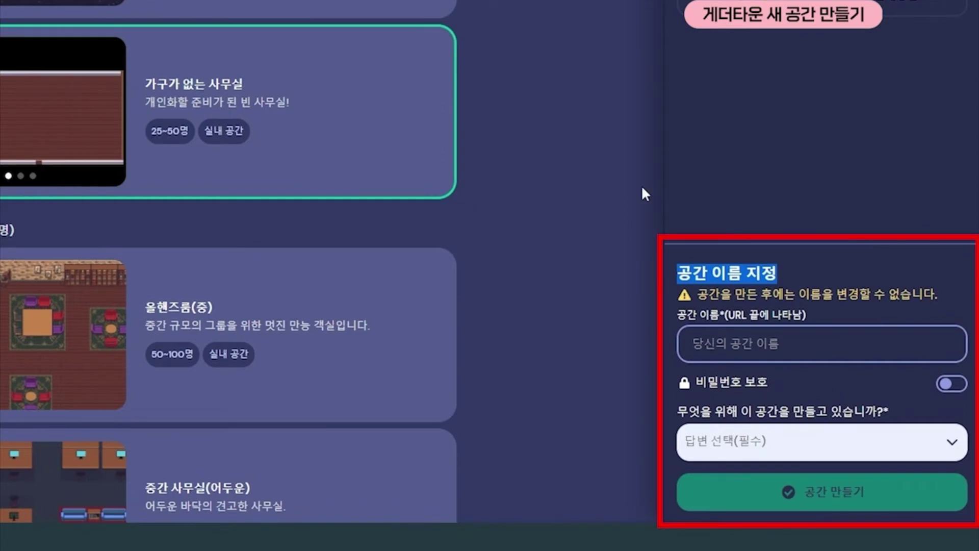
{"action": "left_click", "coordinate": [693, 343]}
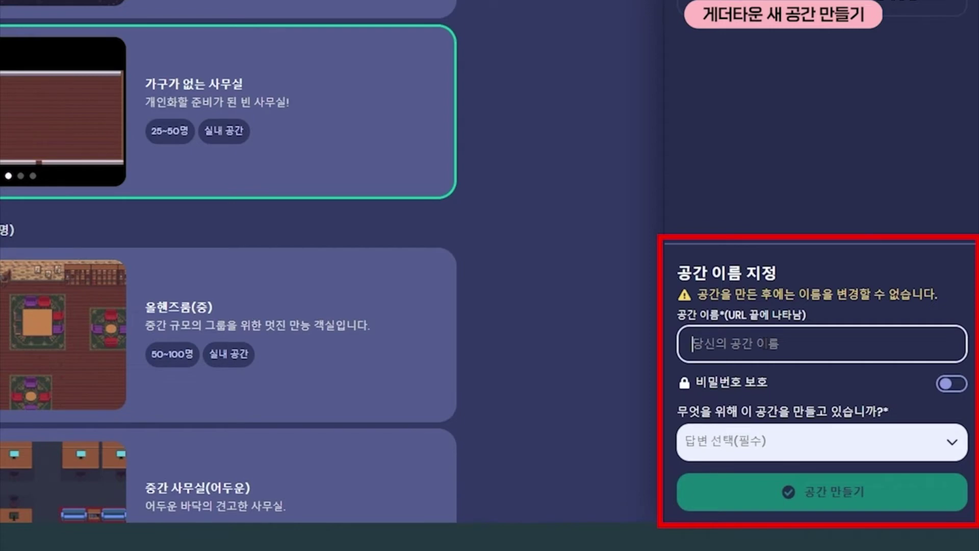
{"action": "type", "text": "sample"}
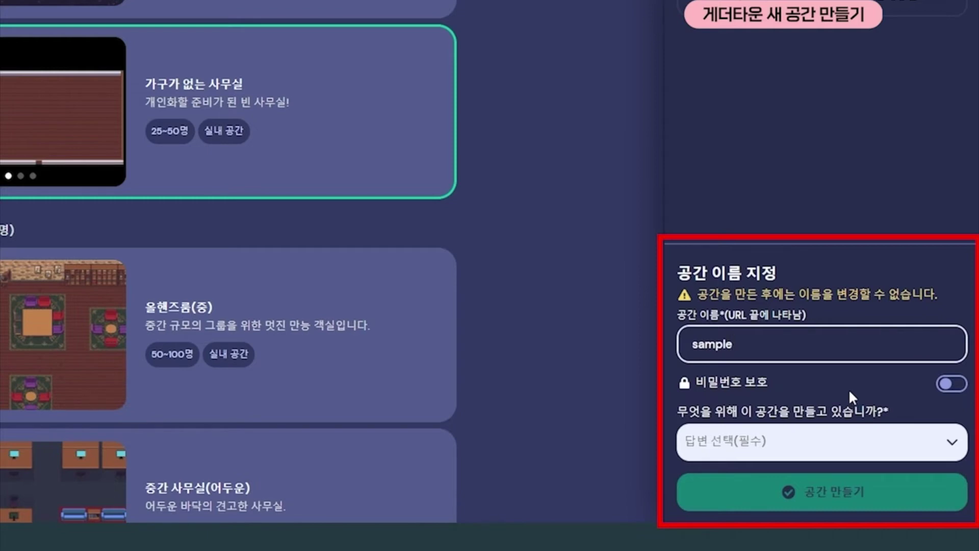
{"action": "left_click", "coordinate": [956, 389]}
{"action": "left_click", "coordinate": [954, 386]}
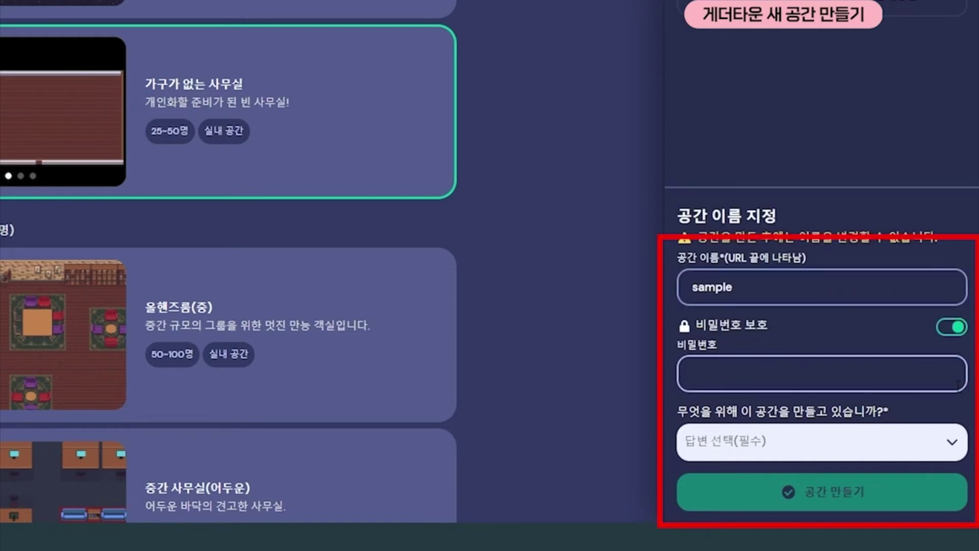
{"action": "left_click", "coordinate": [810, 360]}
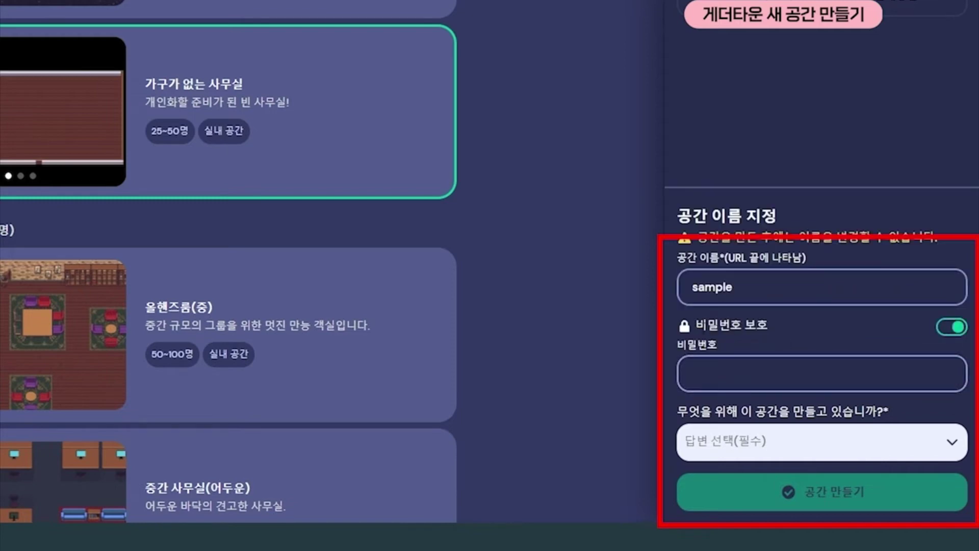
{"action": "left_click_drag", "start_coordinate": [705, 324], "coordinate": [768, 325]}
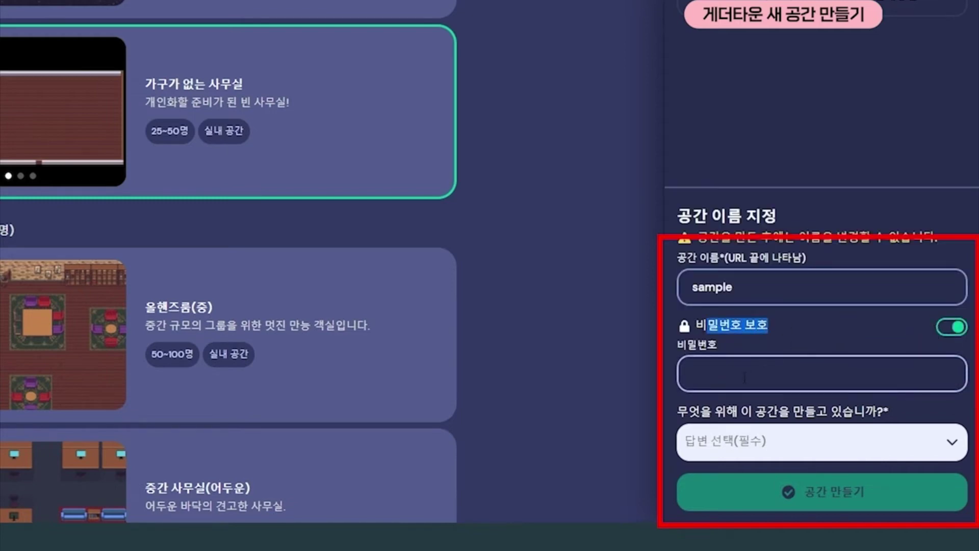
{"action": "left_click", "coordinate": [757, 372]}
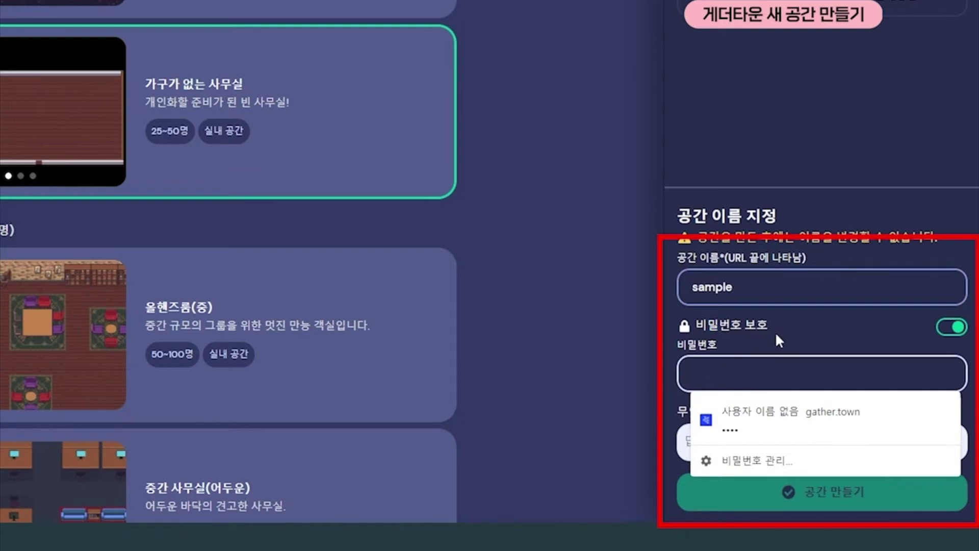
{"action": "left_click", "coordinate": [811, 334]}
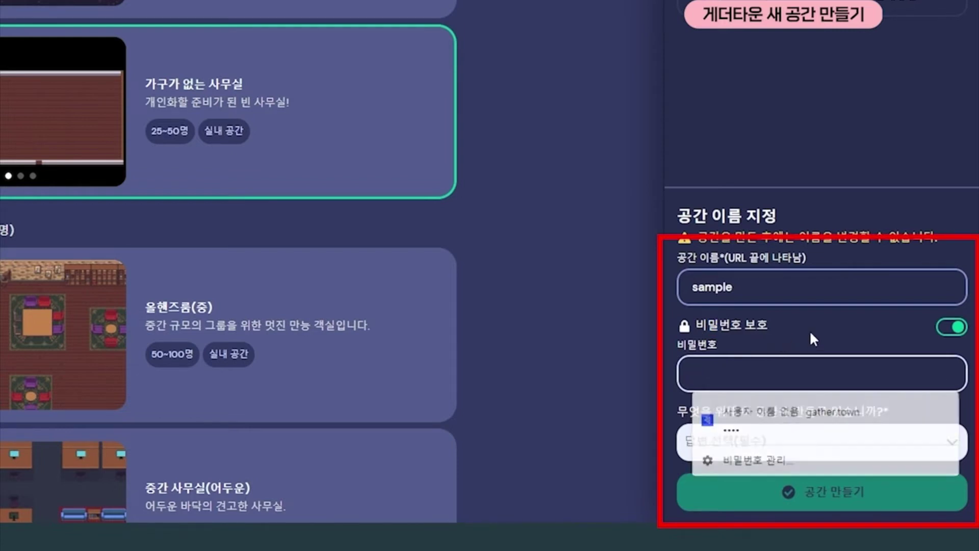
{"action": "left_click", "coordinate": [950, 328]}
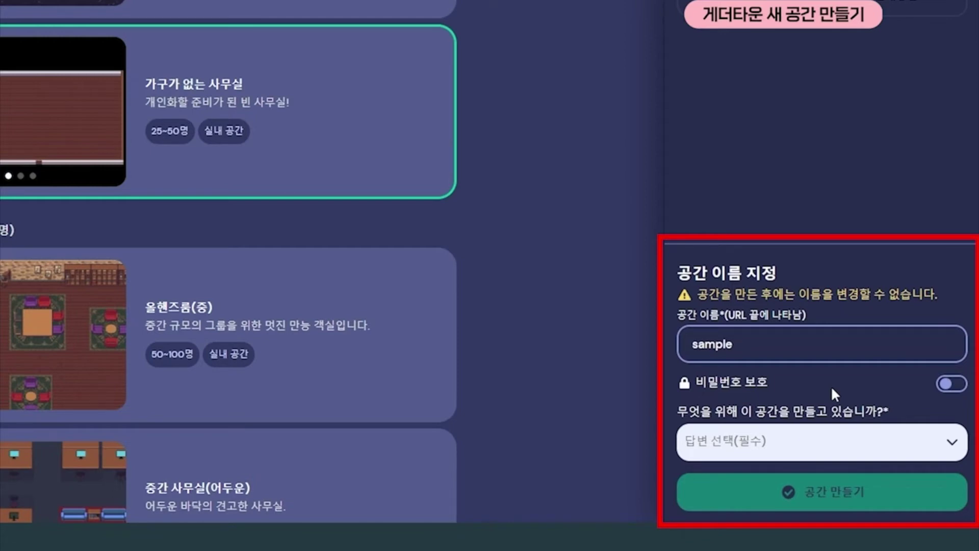
Set the purpose of the space to education (교육) and create the space
{"action": "left_click_drag", "start_coordinate": [677, 411], "coordinate": [941, 400]}
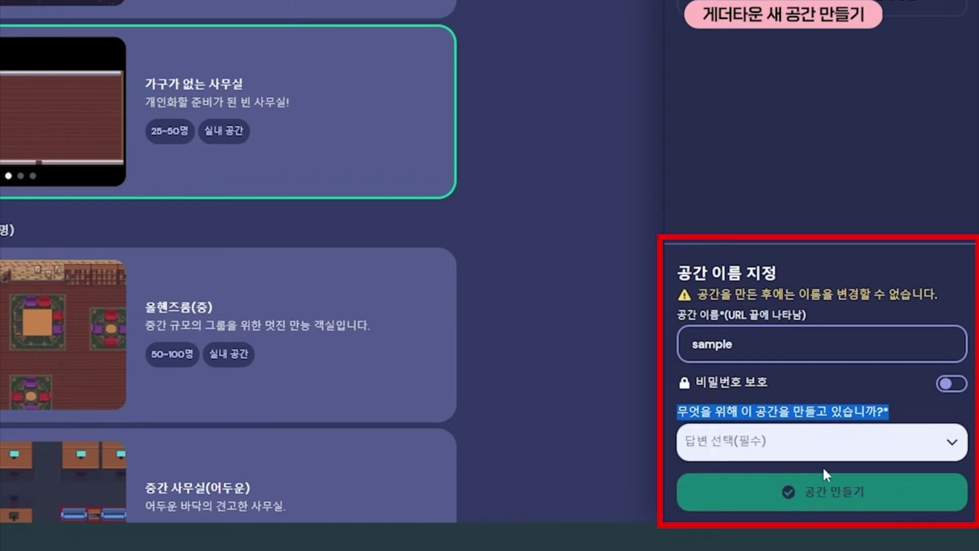
{"action": "left_click", "coordinate": [739, 450]}
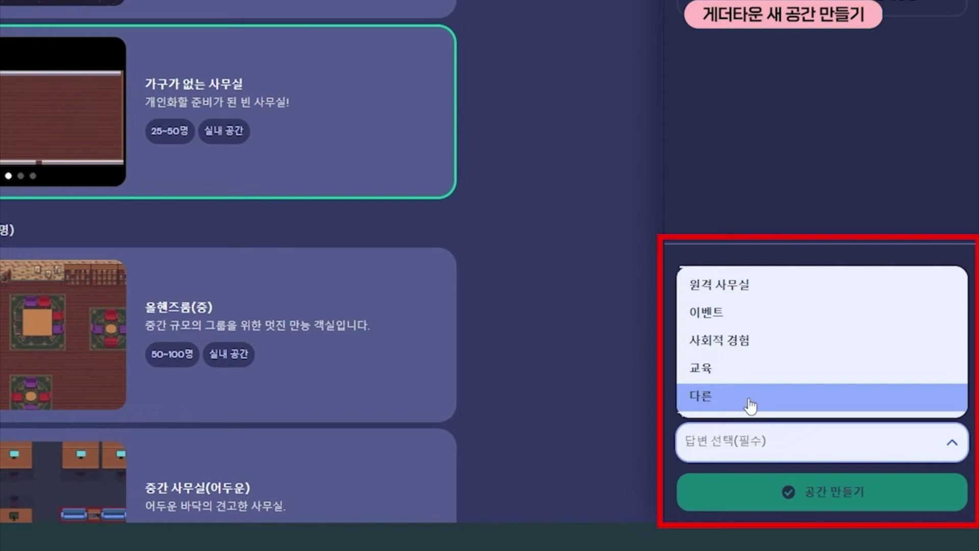
{"action": "left_click", "coordinate": [750, 377]}
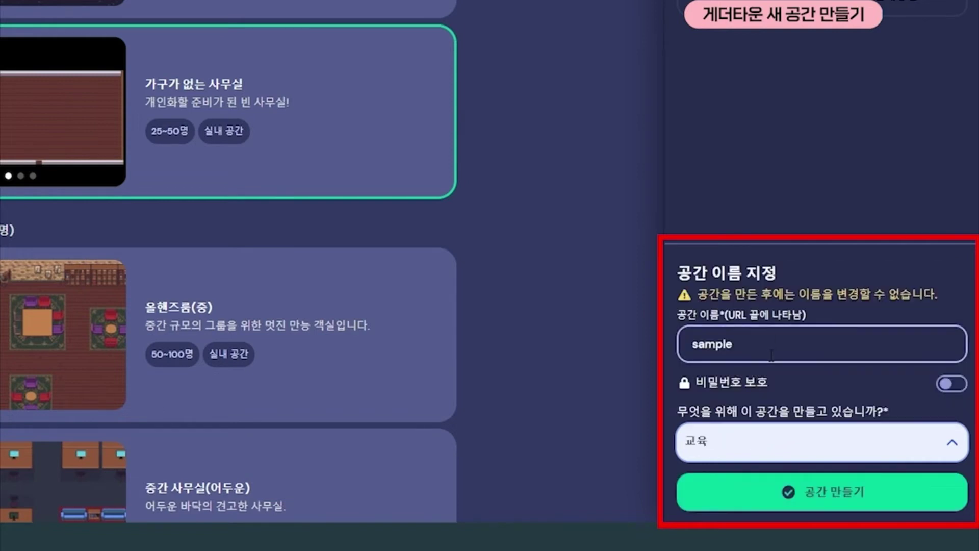
{"action": "left_click", "coordinate": [881, 494]}
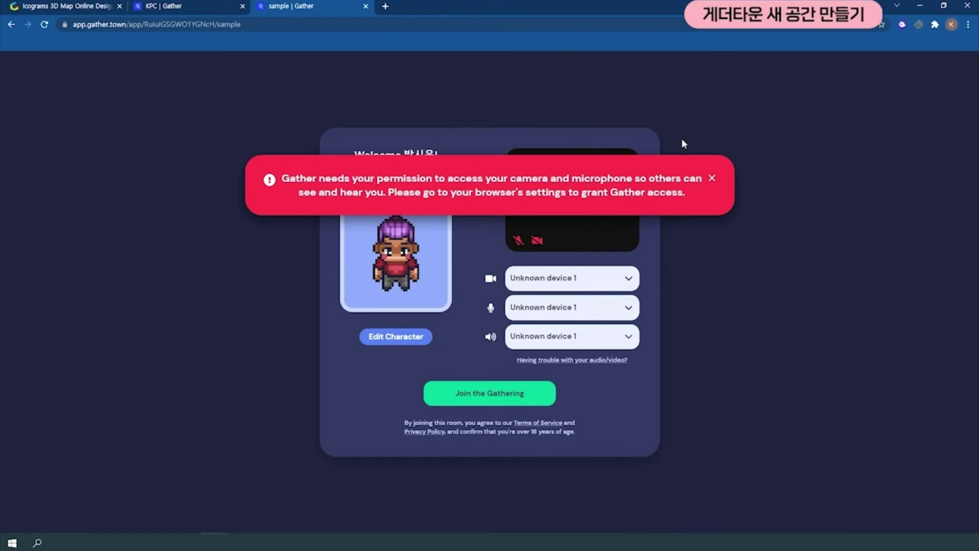
Dismiss the permission notice, check the site's camera and microphone permissions, and join the gathering
{"action": "left_click", "coordinate": [712, 178]}
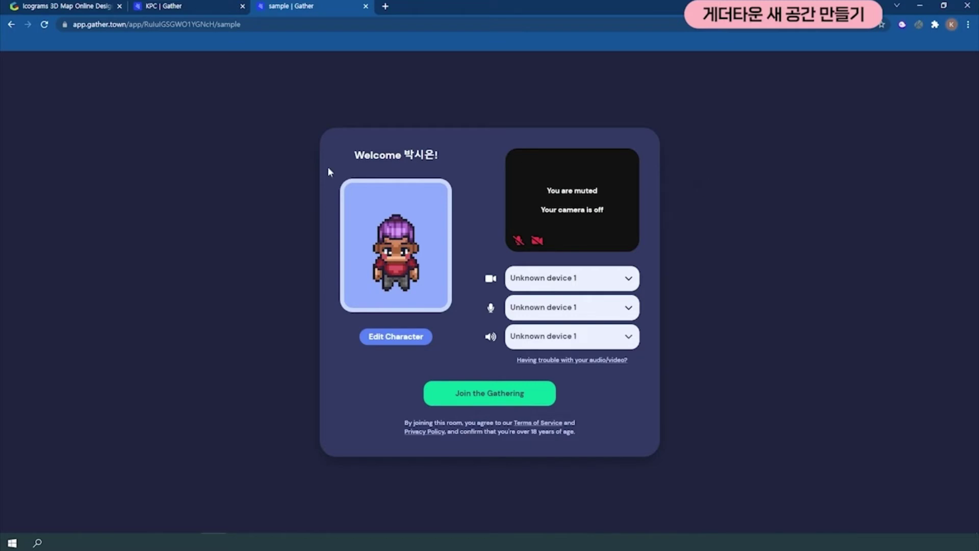
{"action": "left_click", "coordinate": [64, 25]}
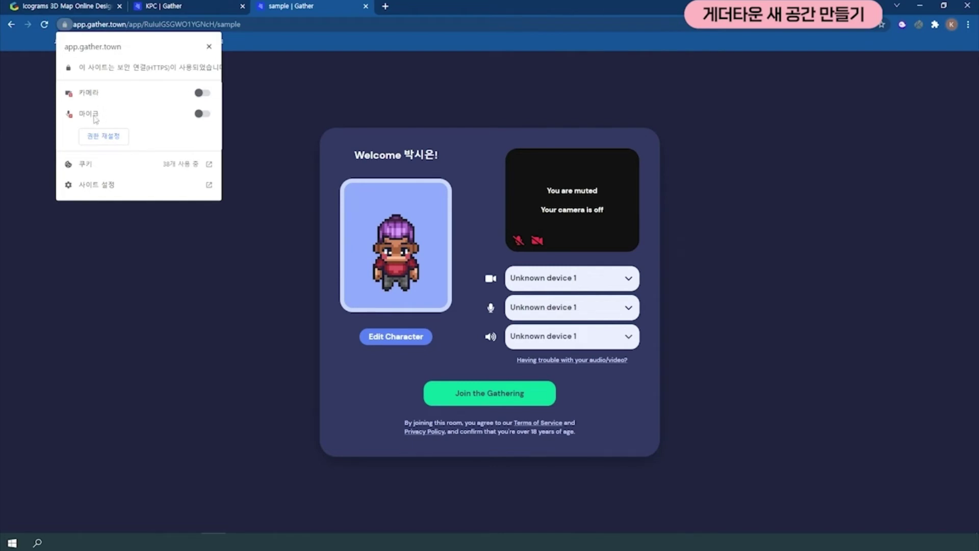
{"action": "left_click", "coordinate": [211, 46]}
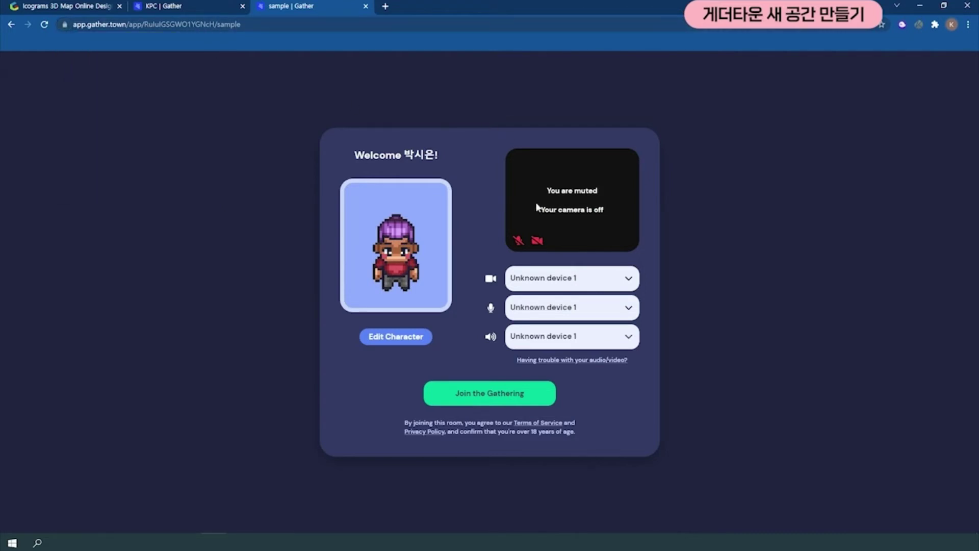
{"action": "left_click", "coordinate": [497, 401]}
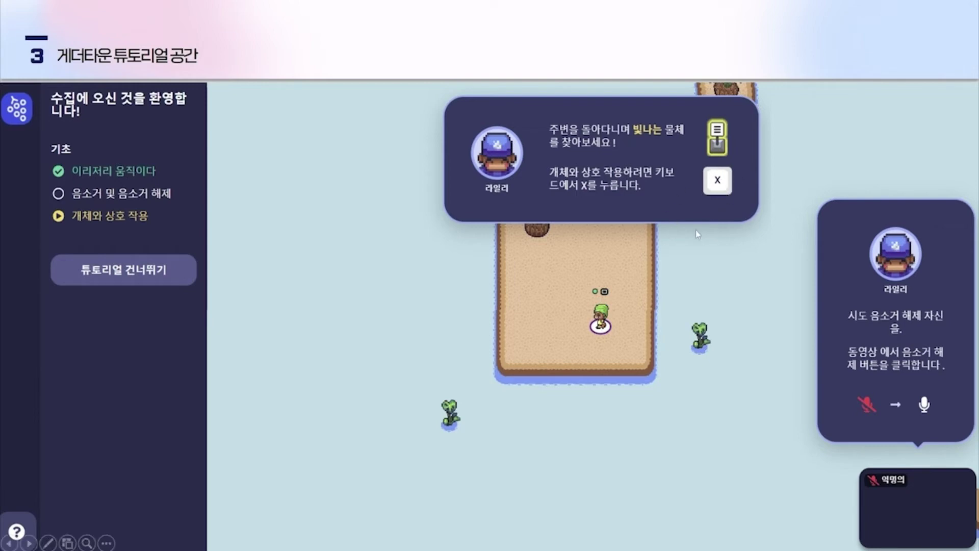
{"action": "key", "text": "Right"}
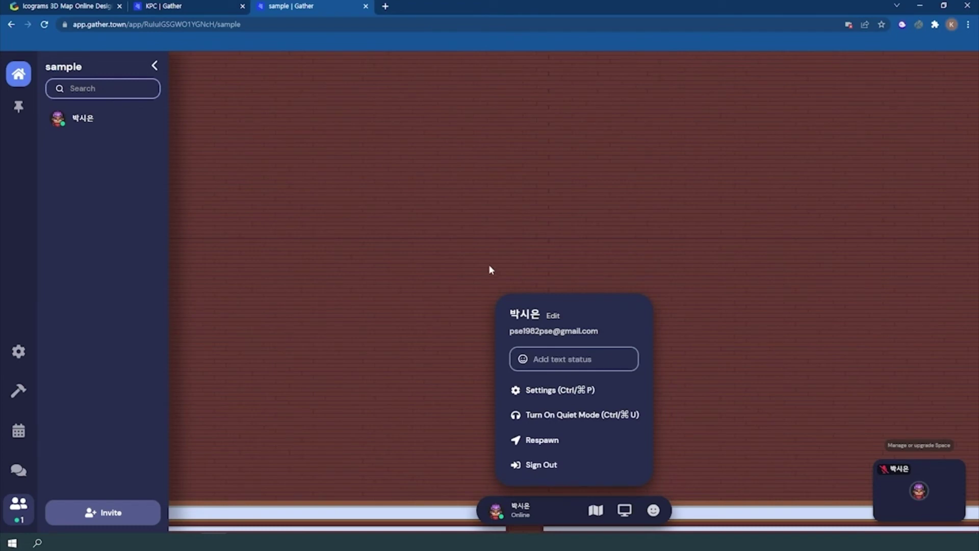
Open the character's name for editing and replace it with a nickname
{"action": "left_click", "coordinate": [553, 316]}
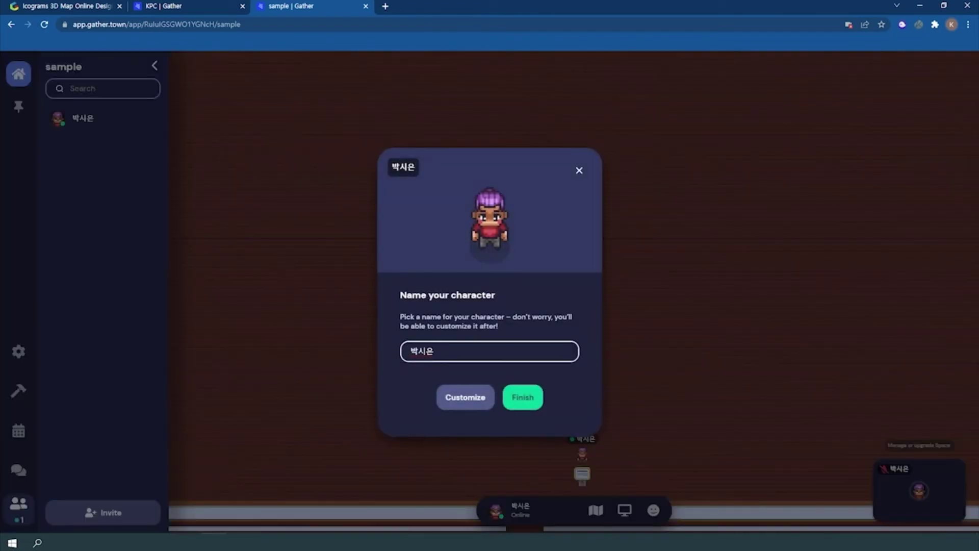
{"action": "key", "text": "ctrl+a"}
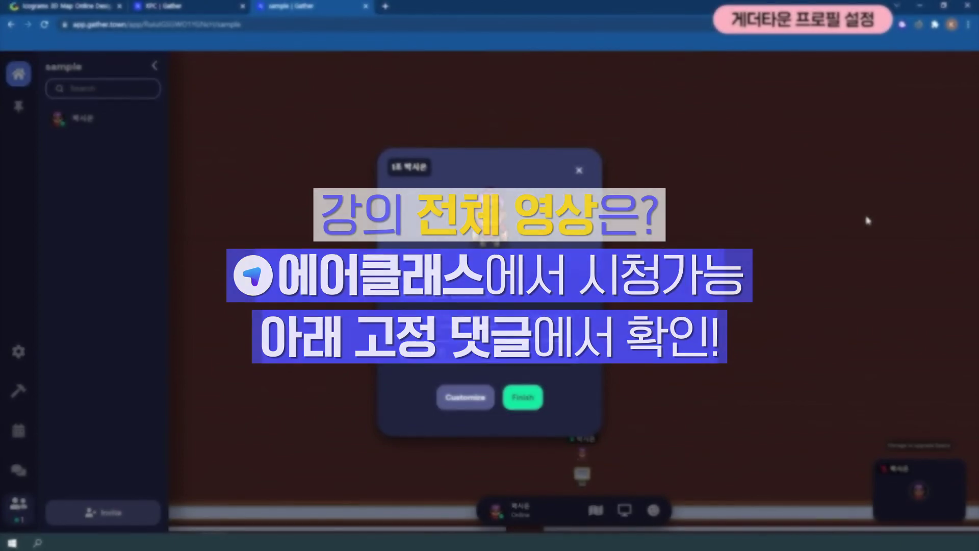
{"action": "key", "text": "BackSpace"}
{"action": "key", "text": "BackSpace"}
{"action": "key", "text": "BackSpace"}
{"action": "key", "text": "BackSpace"}
{"action": "key", "text": "BackSpace"}
{"action": "key", "text": "BackSpace"}
{"action": "type", "text": "올리비애"}
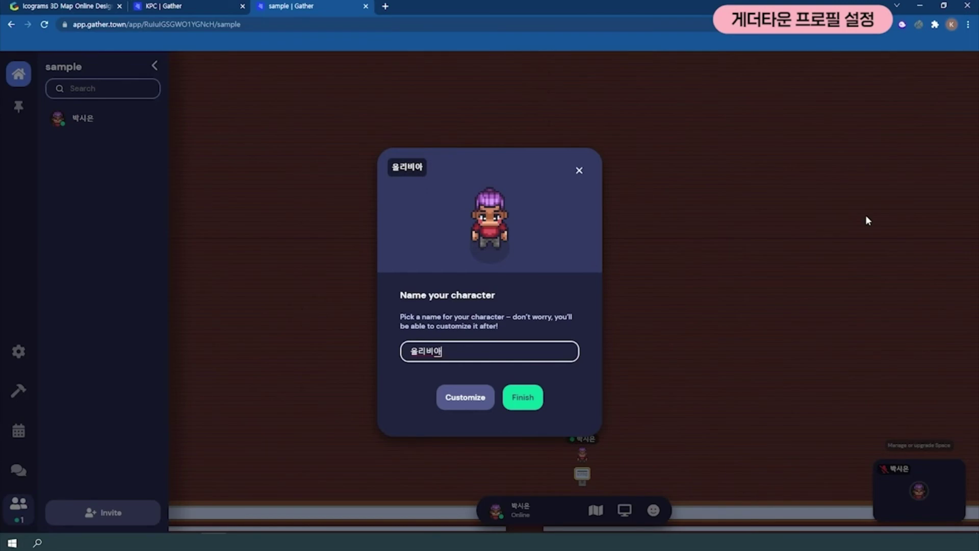
Change the character's name to the person's full name followed by 1 and finish the edit
{"action": "key", "text": "BackSpace"}
{"action": "key", "text": "BackSpace"}
{"action": "key", "text": "BackSpace"}
{"action": "key", "text": "BackSpace"}
{"action": "key", "text": "BackSpace"}
{"action": "key", "text": "BackSpace"}
{"action": "type", "text": "박시은"}
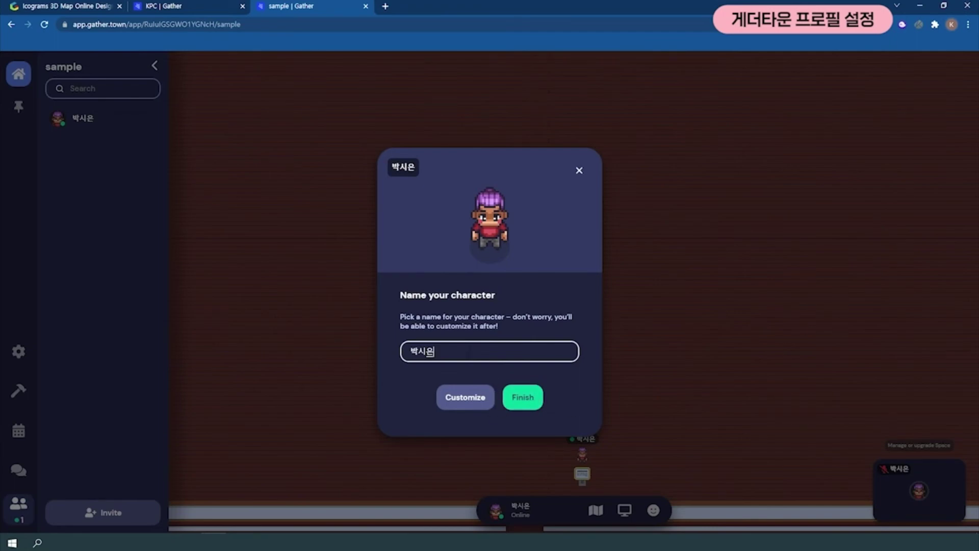
{"action": "type", "text": "1"}
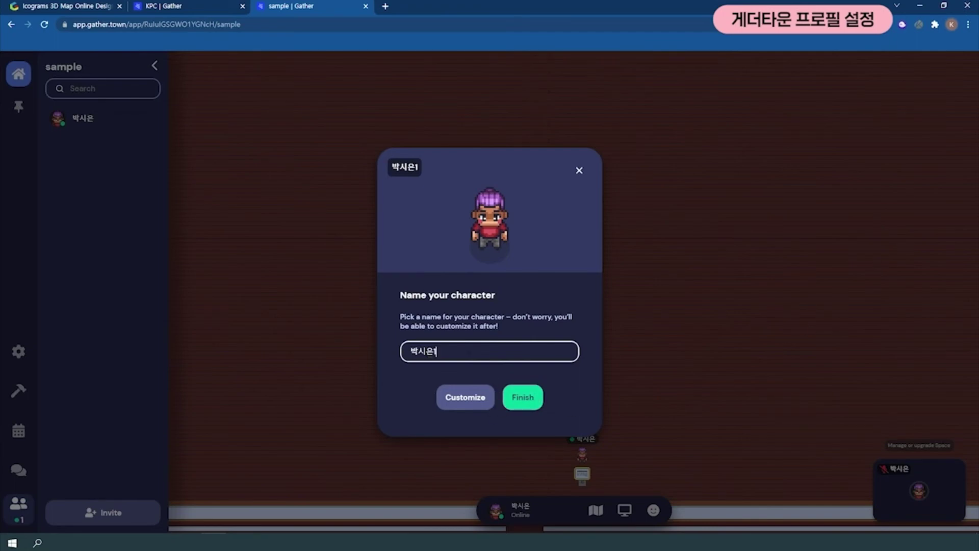
{"action": "left_click", "coordinate": [520, 400]}
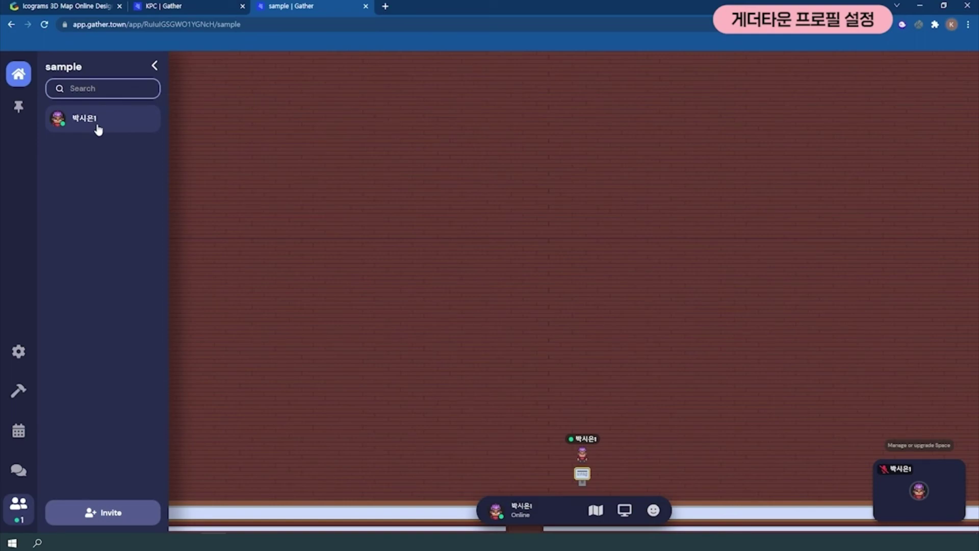
Set the profile's text status to "지금 통화중입니다."
{"action": "left_click", "coordinate": [525, 514]}
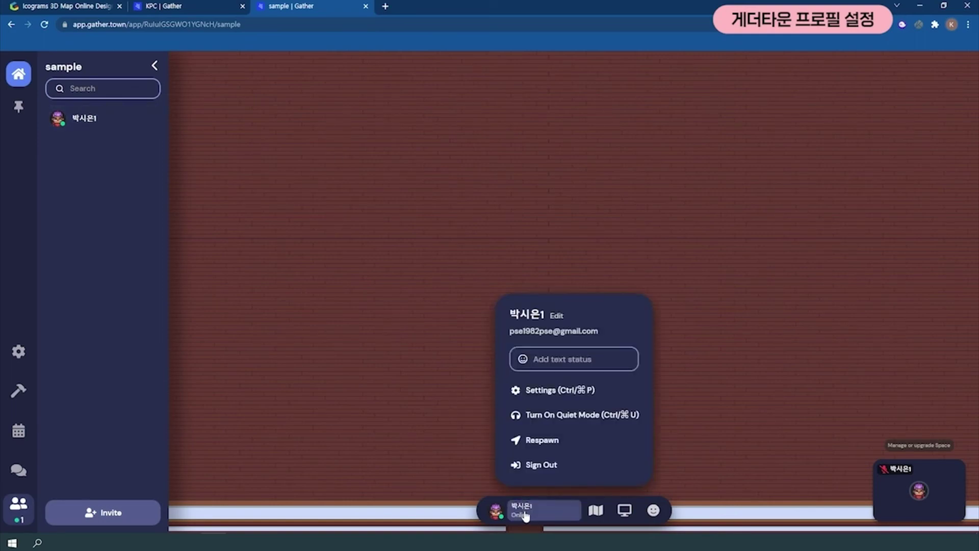
{"action": "left_click", "coordinate": [560, 359]}
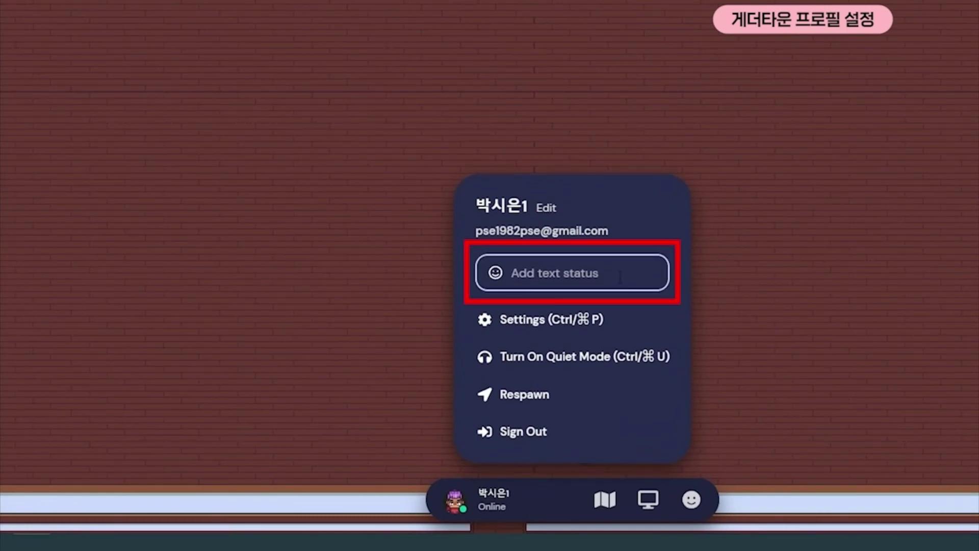
{"action": "type", "text": "지금 통홪"}
{"action": "type", "text": "중입니다."}
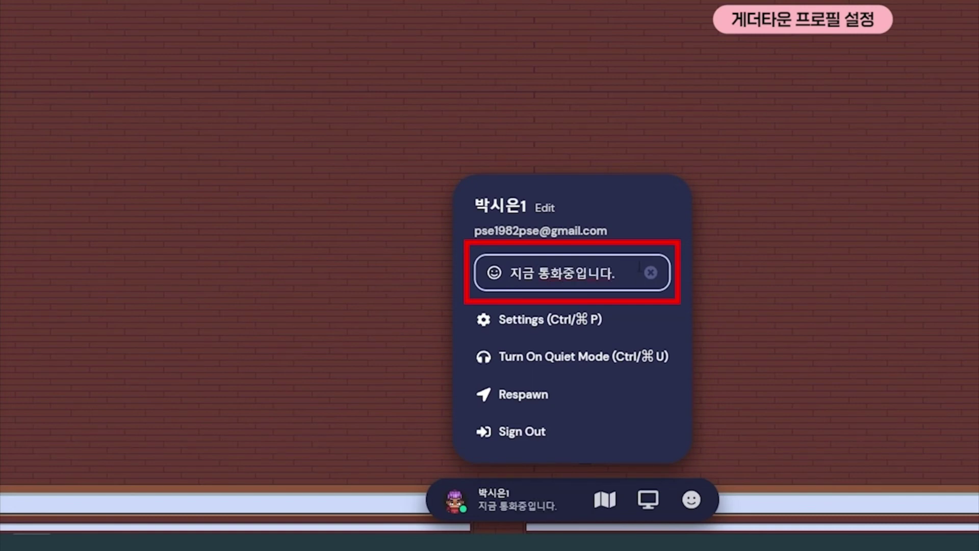
Change the text status to "지금 수업중입니다." and add the Winking Face emoji to it
{"action": "key", "text": "ctrl+BackSpace"}
{"action": "type", "text": "수업ㅈ"}
{"action": "type", "text": "중입니다."}
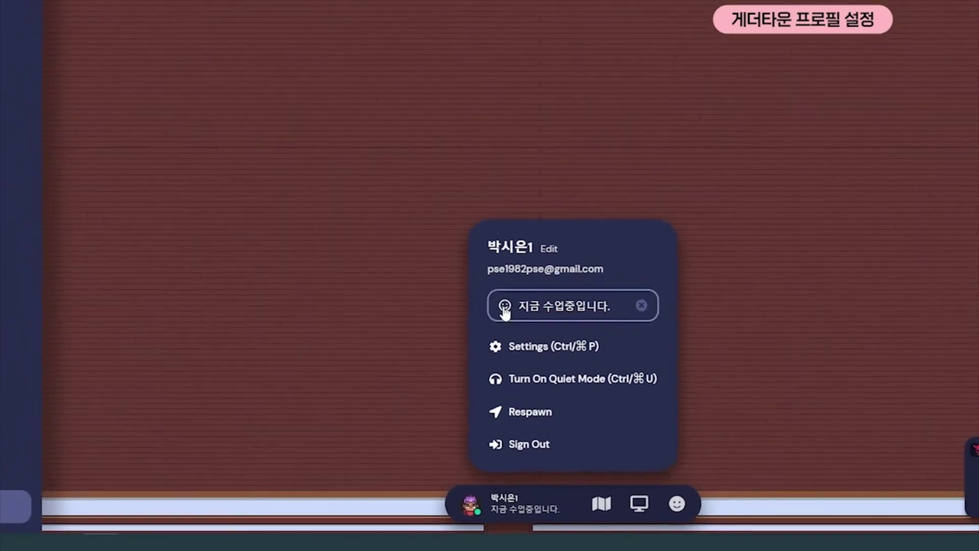
{"action": "left_click", "coordinate": [505, 307]}
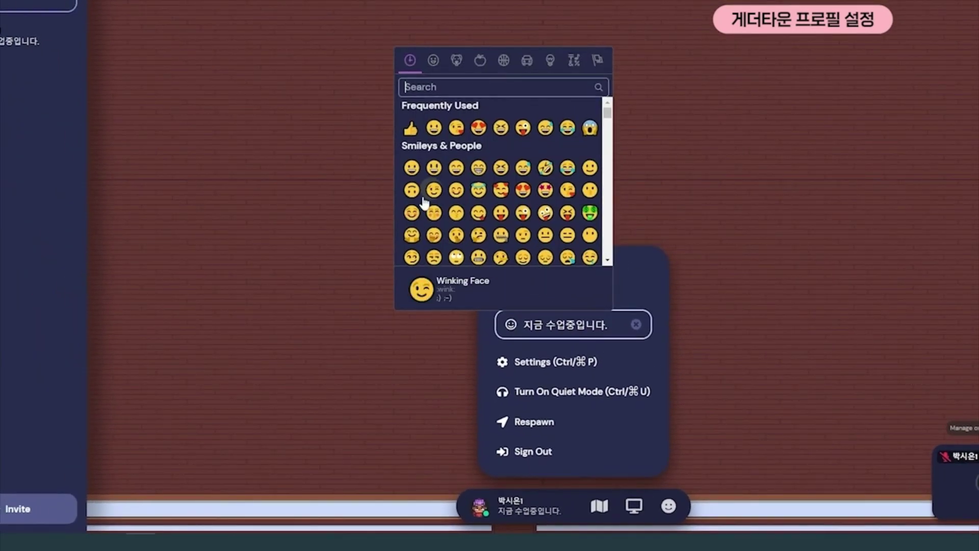
{"action": "left_click", "coordinate": [431, 192]}
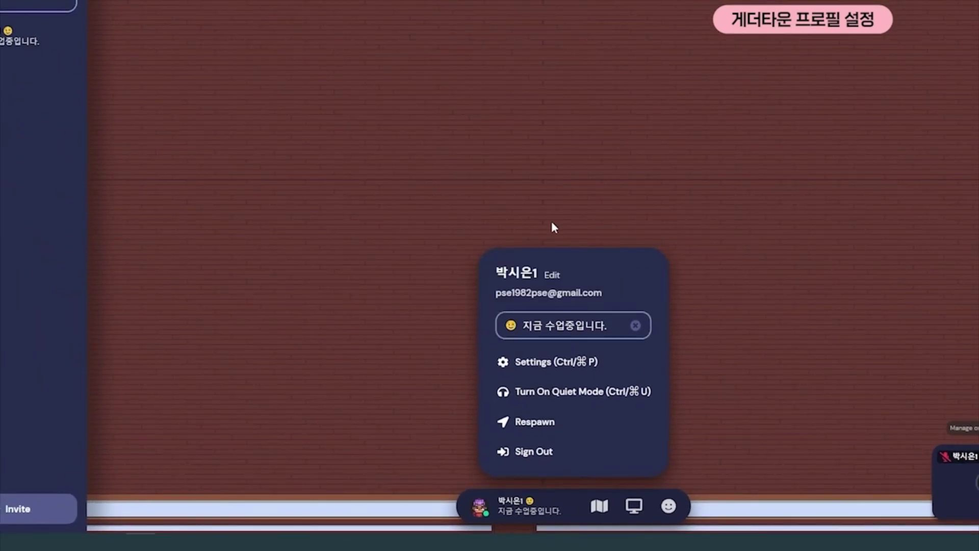
Remove the 1 from the end of the character's name and finish the edit
{"action": "left_click", "coordinate": [555, 278]}
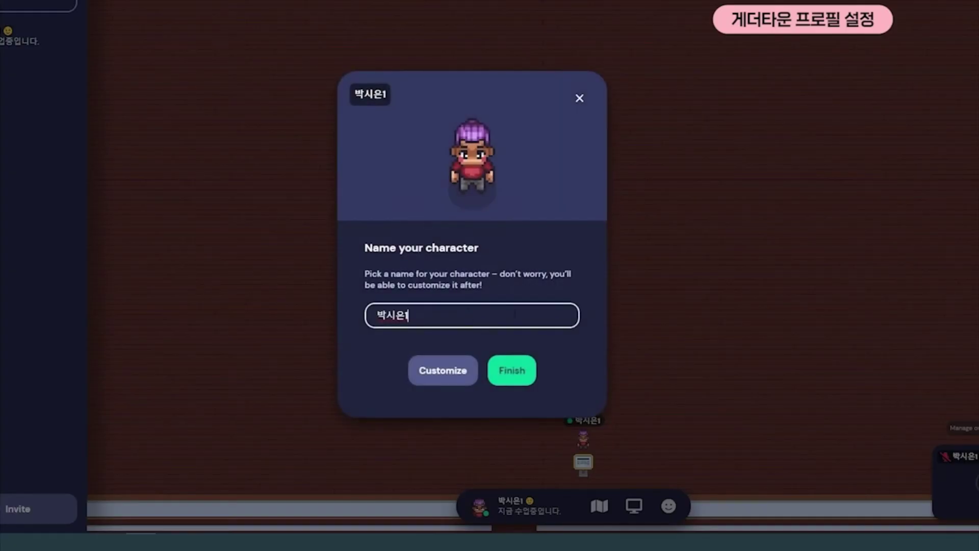
{"action": "key", "text": "BackSpace"}
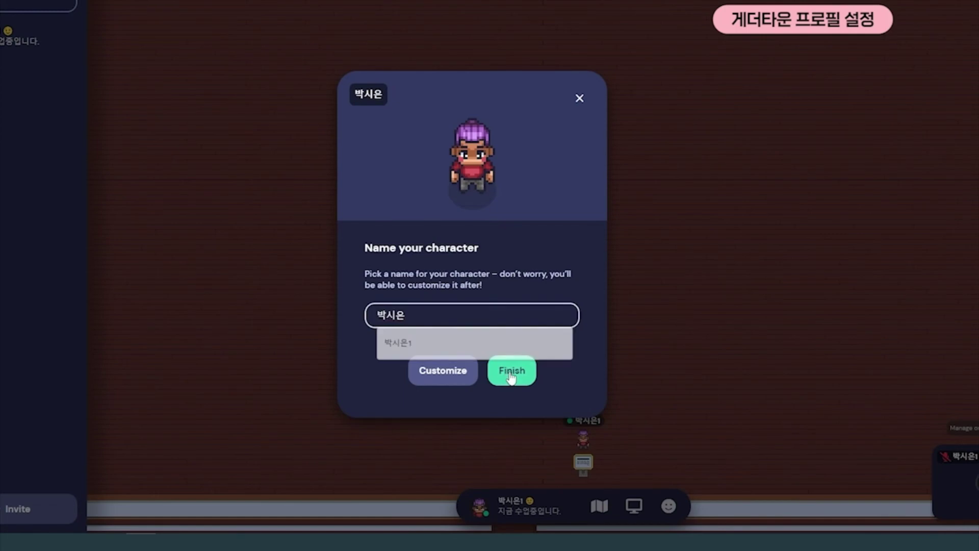
{"action": "left_click", "coordinate": [509, 363]}
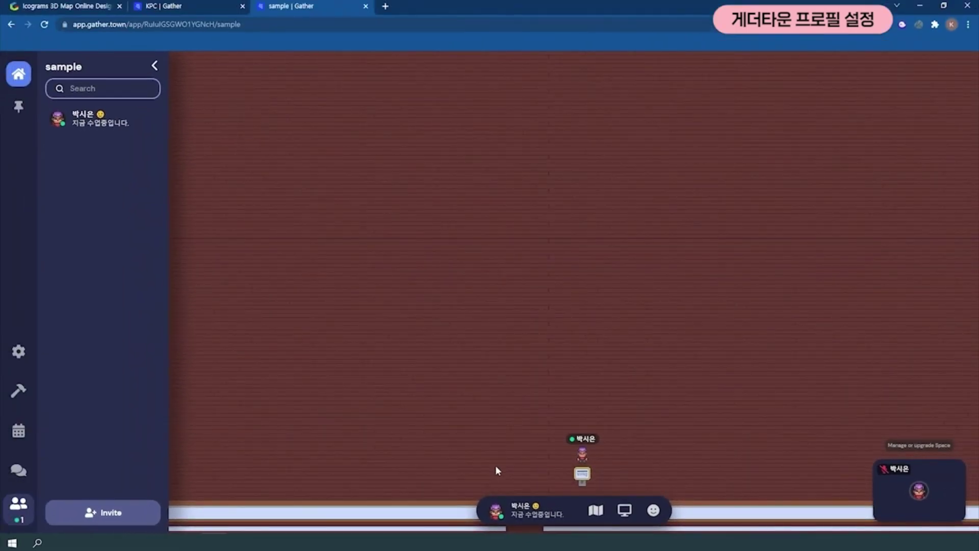
Change the character's top to the red-and-white one with blue sleeves and finish editing the avatar
{"action": "left_click", "coordinate": [497, 513]}
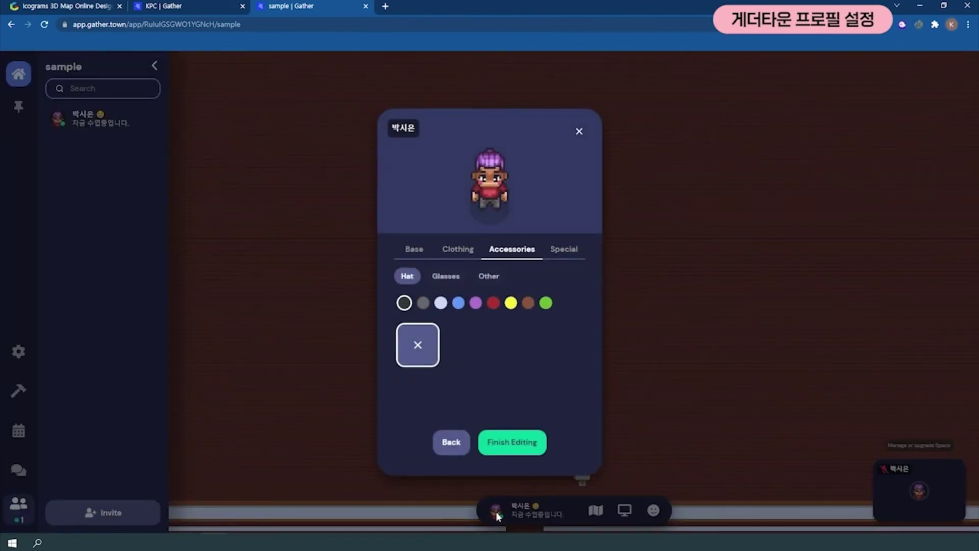
{"action": "left_click", "coordinate": [457, 260]}
{"action": "left_click", "coordinate": [442, 363]}
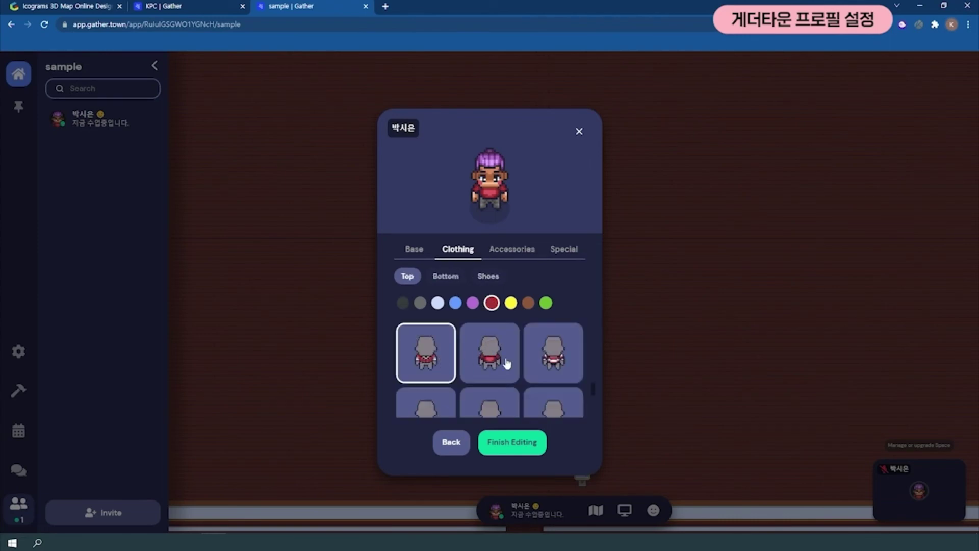
{"action": "left_click", "coordinate": [546, 357]}
{"action": "scroll", "coordinate": [546, 357], "scroll_direction": "down", "scroll_amount": 1}
{"action": "left_click", "coordinate": [545, 355]}
{"action": "left_click", "coordinate": [510, 303]}
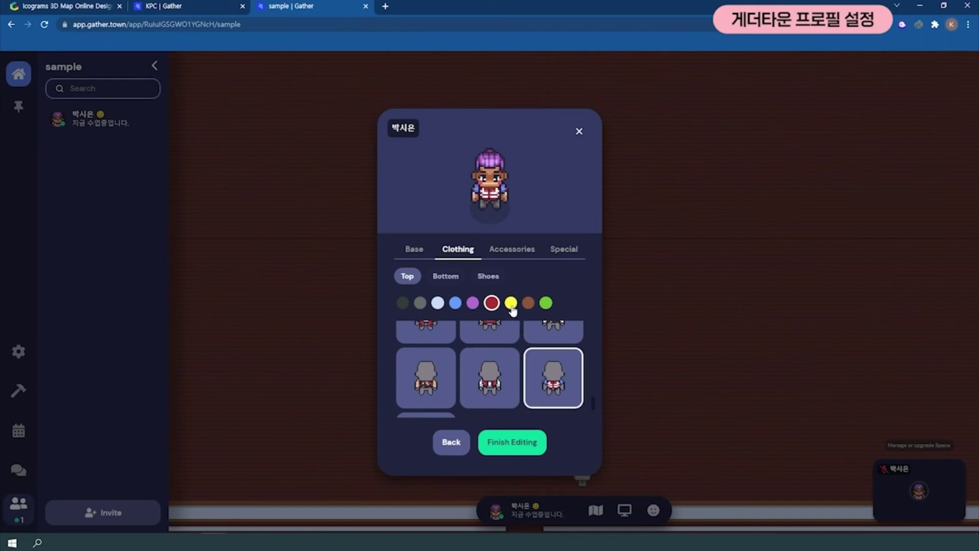
{"action": "left_click", "coordinate": [503, 451]}
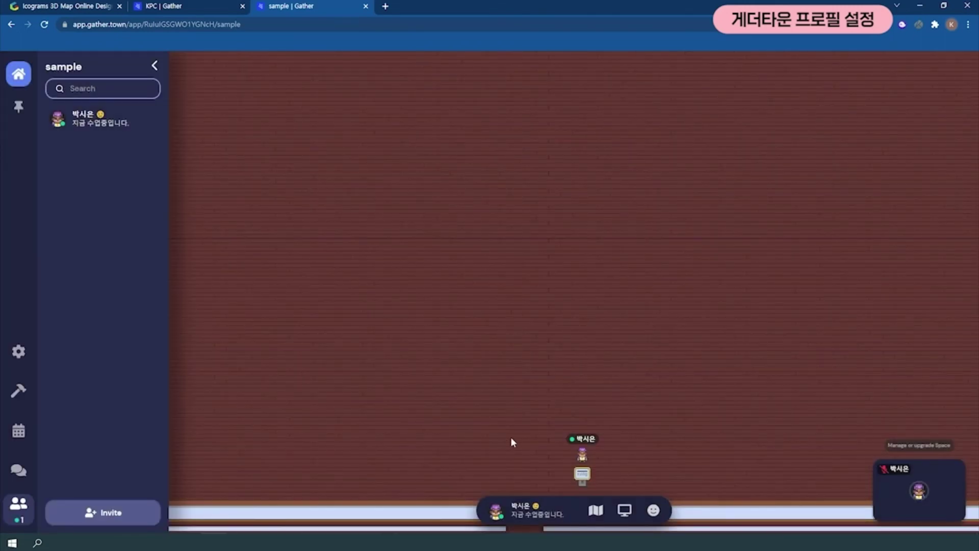
Walk the character up into the open floor, turn it to face left, and open the space's build tools
{"action": "key", "text": "Up"}
{"action": "key", "text": "Left"}
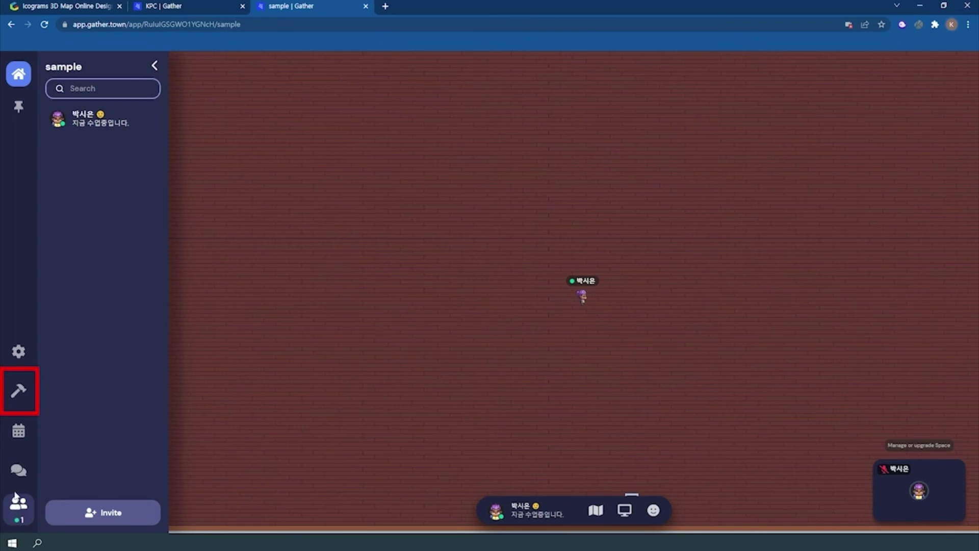
{"action": "left_click", "coordinate": [20, 397]}
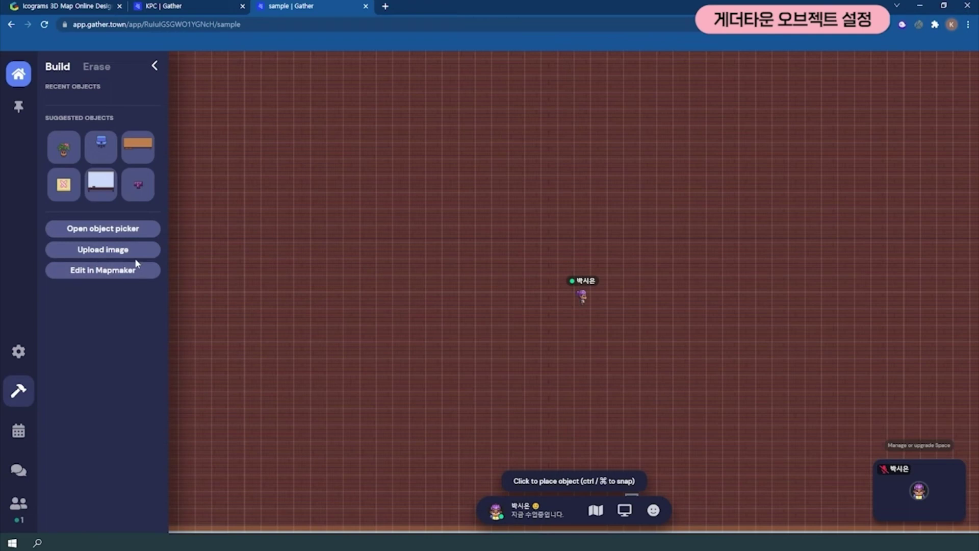
Place four wooden desks in a horizontal row on the floor above the character
{"action": "left_click", "coordinate": [132, 151]}
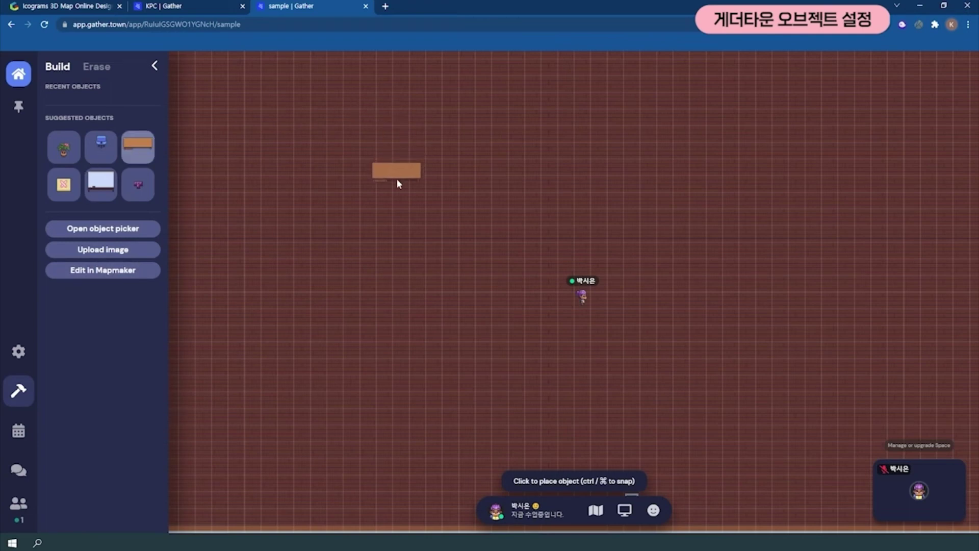
{"action": "left_click", "coordinate": [397, 180]}
{"action": "left_click", "coordinate": [356, 280]}
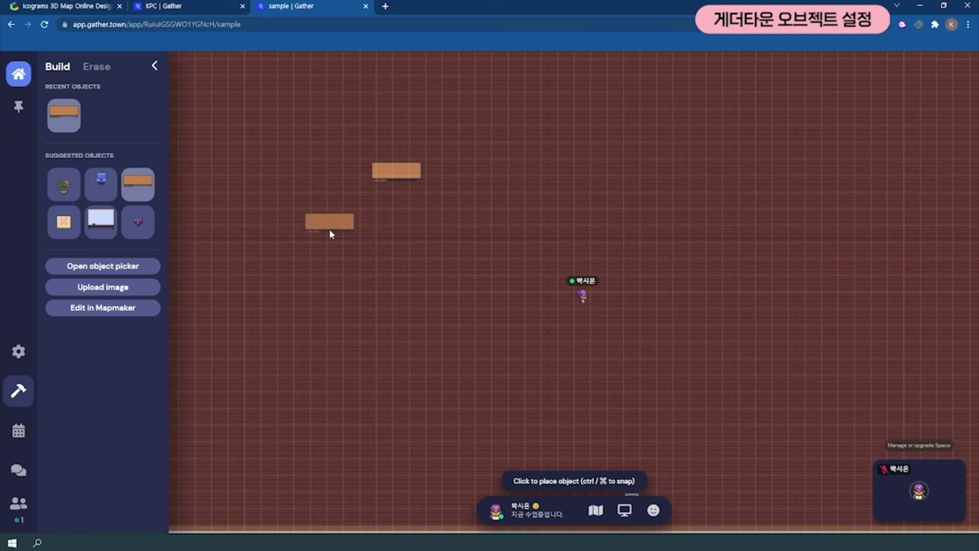
{"action": "left_click", "coordinate": [323, 181]}
{"action": "left_click", "coordinate": [478, 176]}
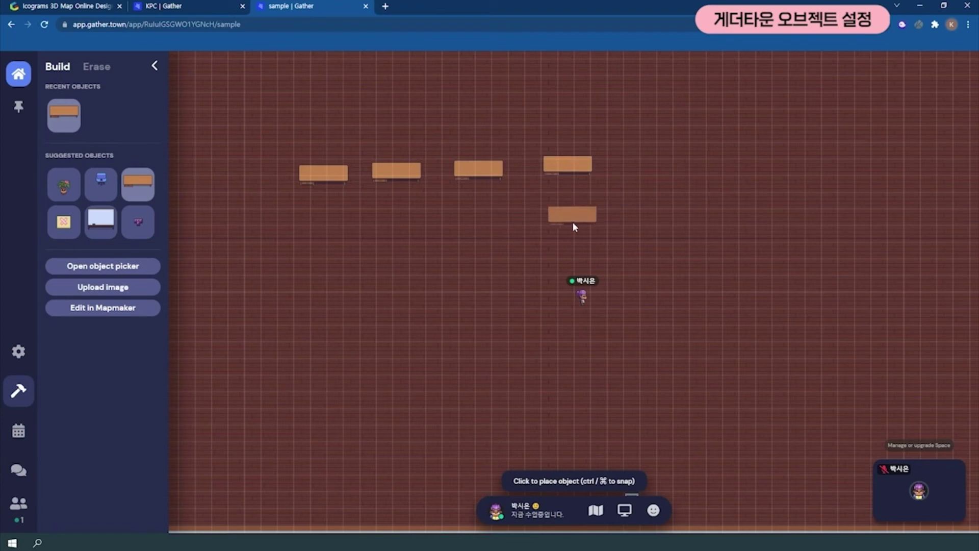
{"action": "left_click", "coordinate": [259, 176]}
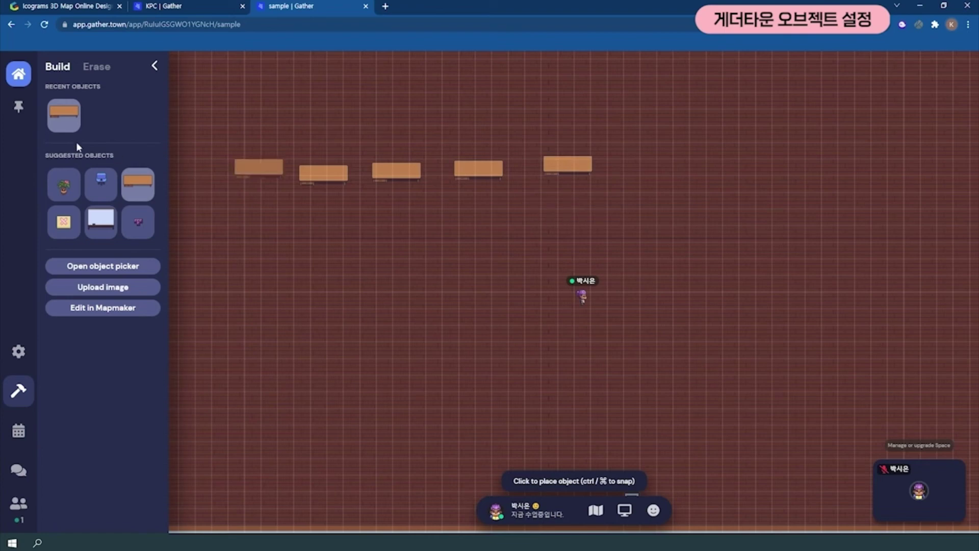
Place two blue chairs side by side at the lower edge of the leftmost desk
{"action": "left_click", "coordinate": [101, 181]}
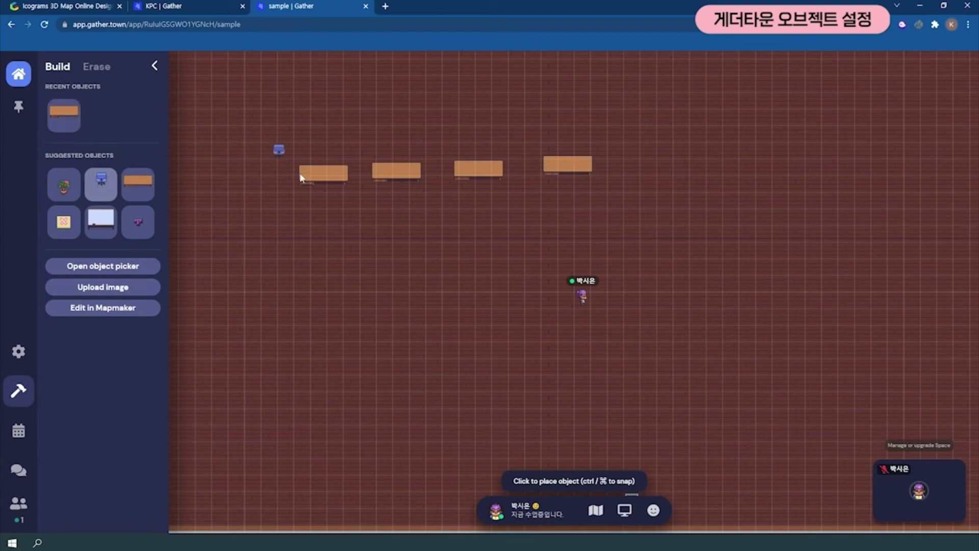
{"action": "left_click", "coordinate": [317, 196]}
{"action": "left_click", "coordinate": [335, 191]}
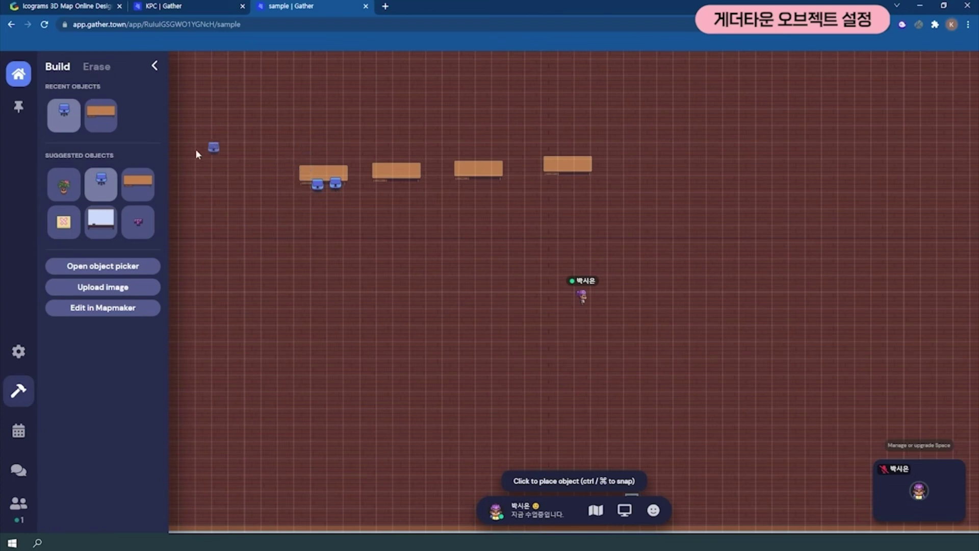
Erase both blue chairs and all four desks from the floor
{"action": "left_click", "coordinate": [100, 69]}
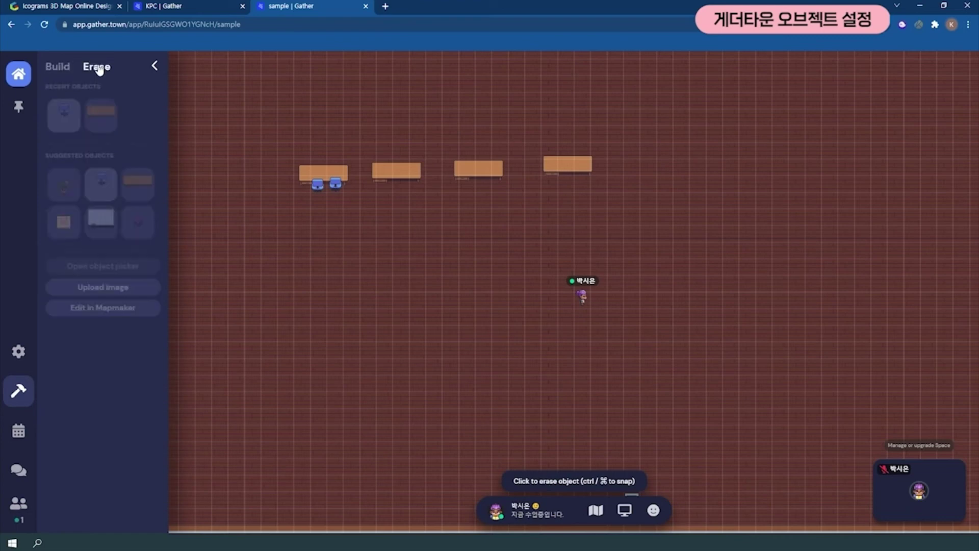
{"action": "left_click", "coordinate": [320, 179]}
{"action": "left_click", "coordinate": [317, 186]}
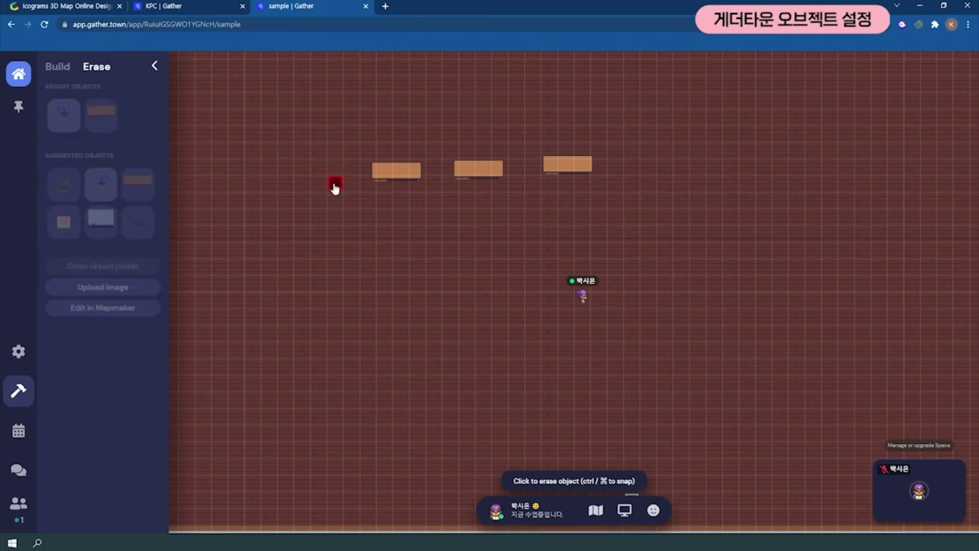
{"action": "left_click", "coordinate": [387, 171]}
{"action": "left_click", "coordinate": [482, 174]}
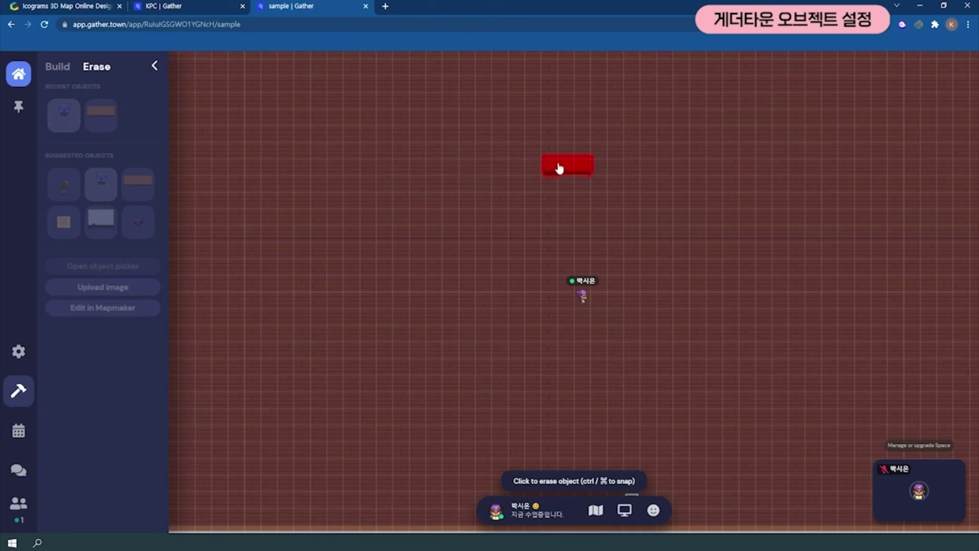
{"action": "left_click", "coordinate": [567, 171]}
Return to building, open the object picker, and look through the full object list and the Spring category
{"action": "left_click", "coordinate": [64, 76]}
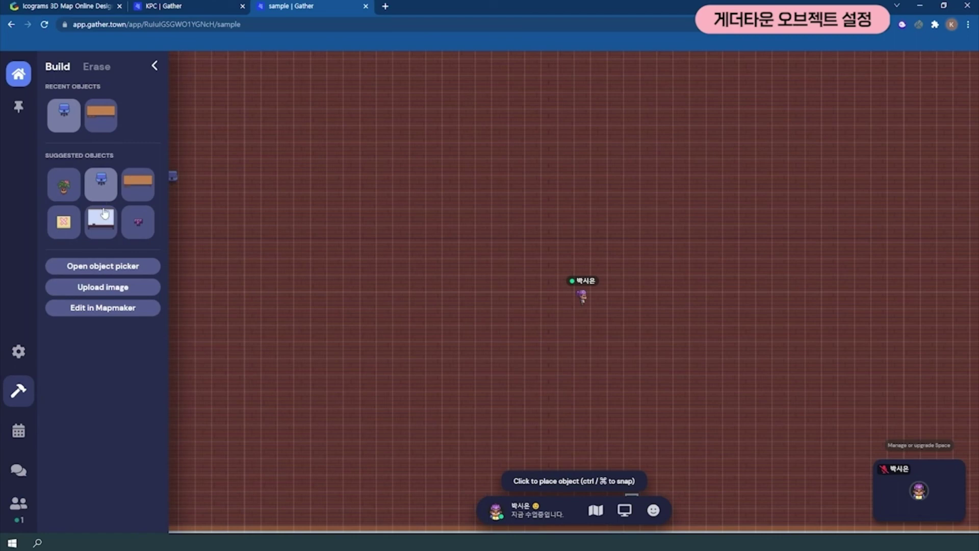
{"action": "left_click", "coordinate": [81, 270]}
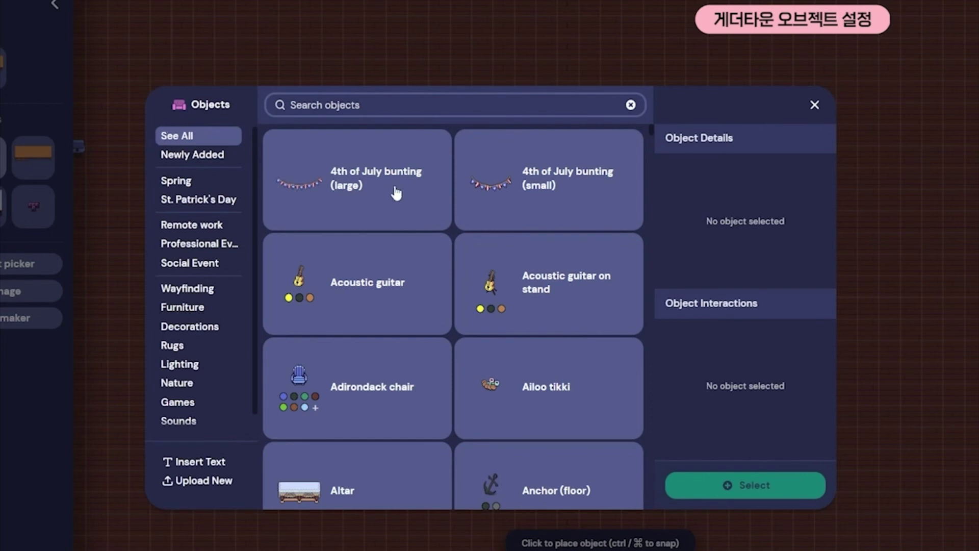
{"action": "scroll", "coordinate": [432, 248], "scroll_direction": "down", "scroll_amount": 1}
{"action": "scroll", "coordinate": [432, 248], "scroll_direction": "down", "scroll_amount": 20}
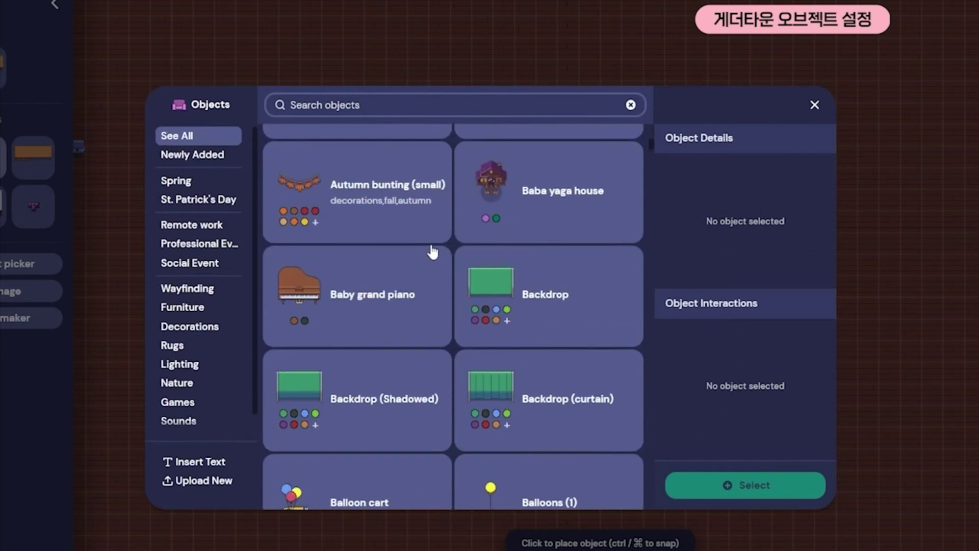
{"action": "scroll", "coordinate": [432, 260], "scroll_direction": "down", "scroll_amount": 10}
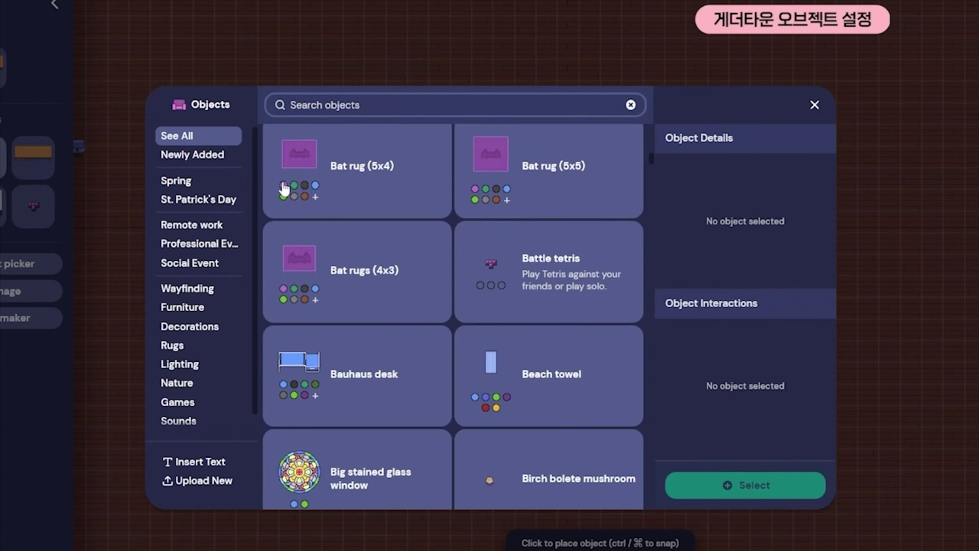
{"action": "left_click", "coordinate": [189, 190]}
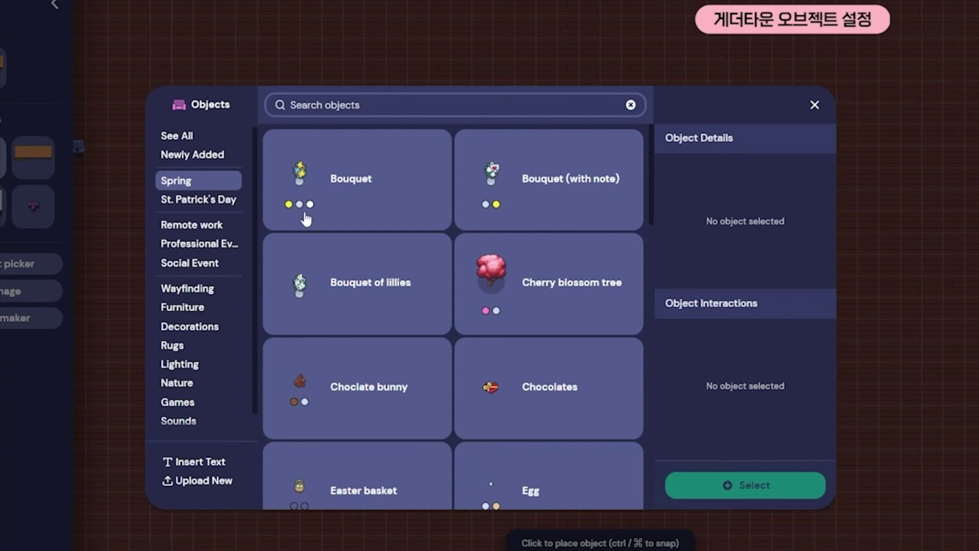
{"action": "scroll", "coordinate": [343, 317], "scroll_direction": "down", "scroll_amount": 5}
{"action": "scroll", "coordinate": [344, 317], "scroll_direction": "up", "scroll_amount": 5}
Look through the objects in the Remote work, Wayfinding and Furniture categories
{"action": "left_click", "coordinate": [201, 234]}
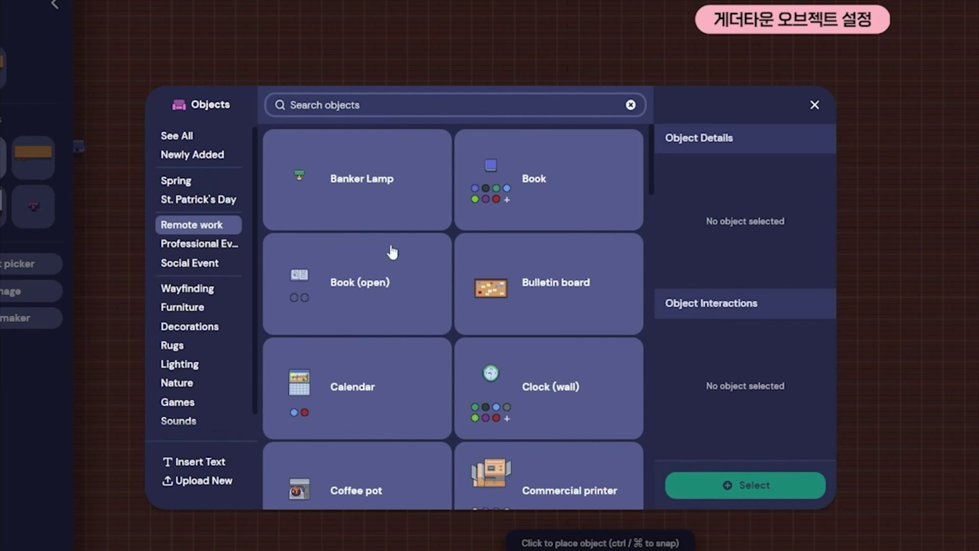
{"action": "scroll", "coordinate": [402, 284], "scroll_direction": "down", "scroll_amount": 5}
{"action": "scroll", "coordinate": [403, 284], "scroll_direction": "down", "scroll_amount": 10}
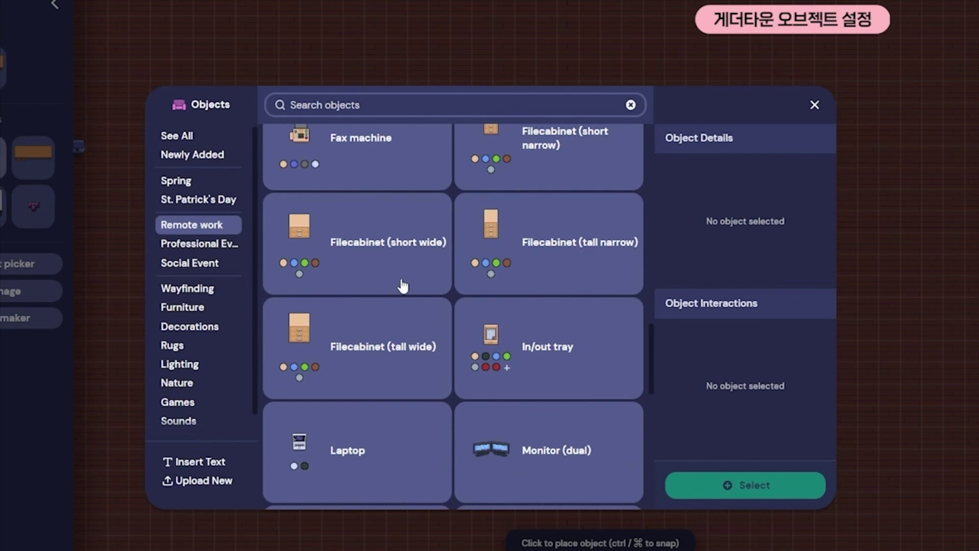
{"action": "scroll", "coordinate": [403, 285], "scroll_direction": "down", "scroll_amount": 5}
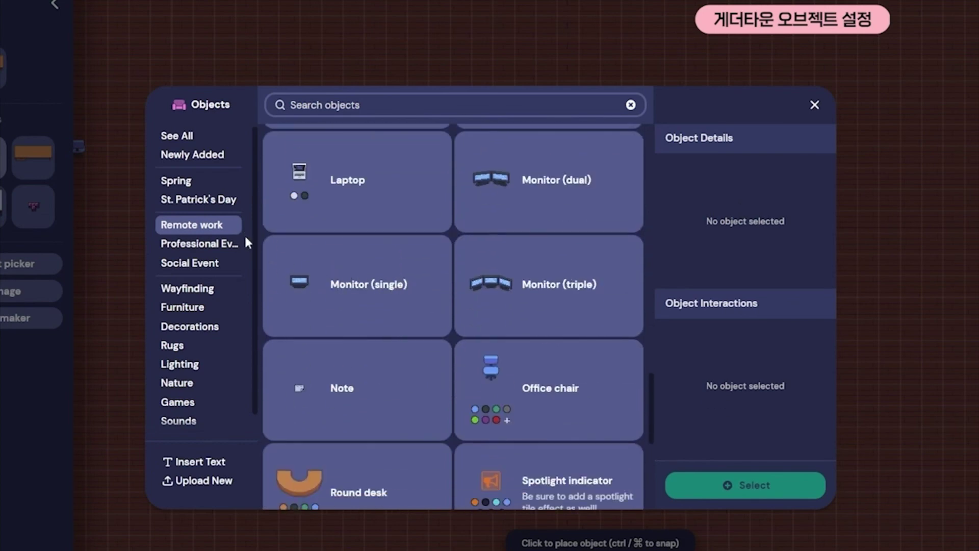
{"action": "left_click", "coordinate": [188, 291]}
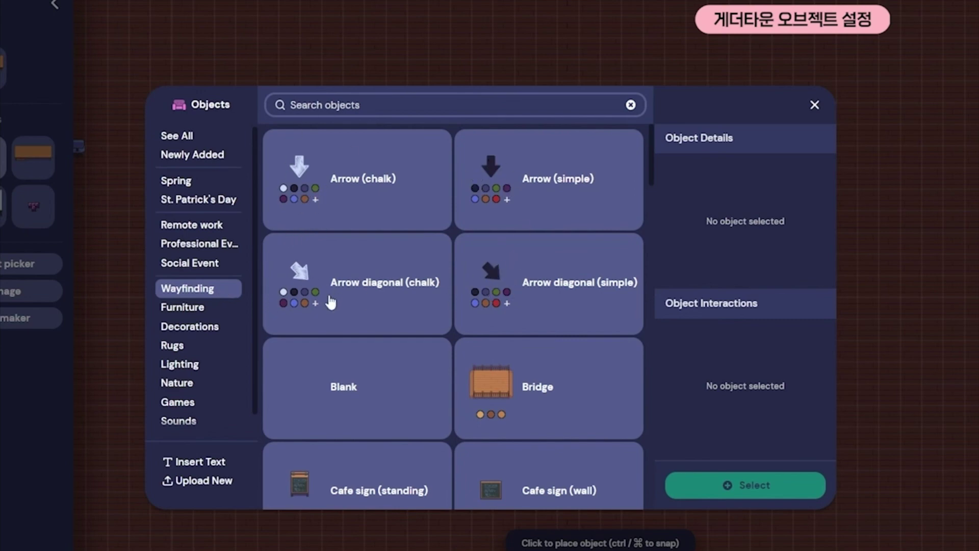
{"action": "left_click", "coordinate": [203, 307]}
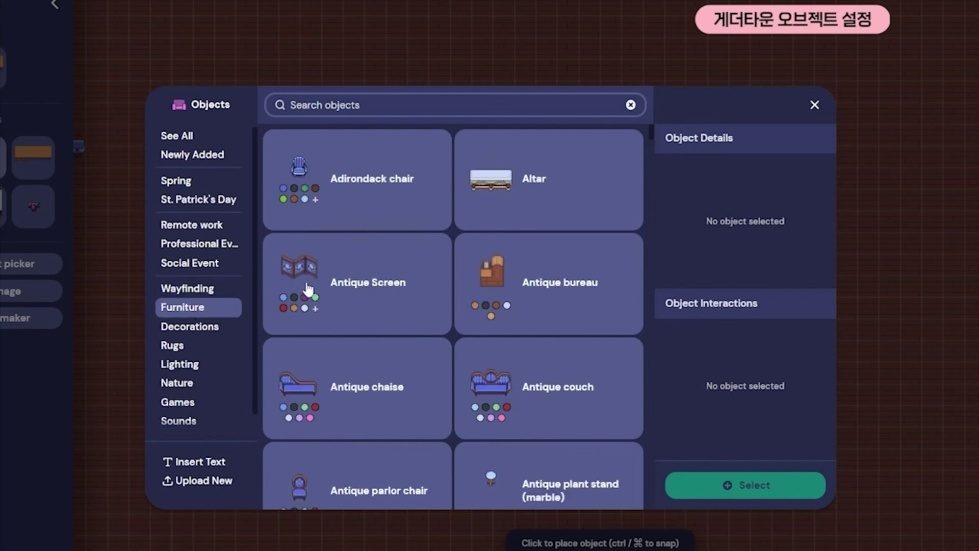
{"action": "scroll", "coordinate": [433, 265], "scroll_direction": "down", "scroll_amount": 2}
{"action": "scroll", "coordinate": [432, 265], "scroll_direction": "down", "scroll_amount": 8}
{"action": "scroll", "coordinate": [432, 266], "scroll_direction": "down", "scroll_amount": 8}
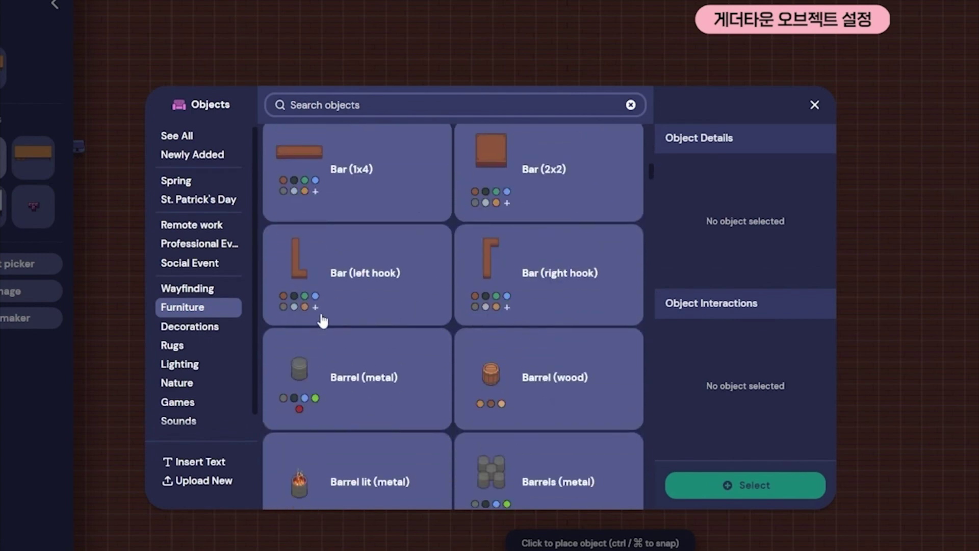
Look through the objects in the Nature, Games and Sounds categories
{"action": "left_click", "coordinate": [193, 386]}
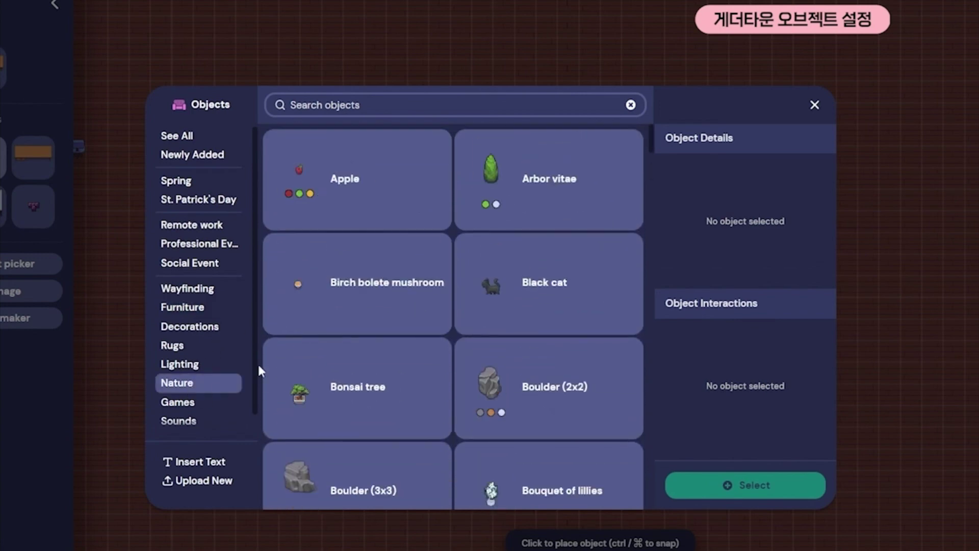
{"action": "scroll", "coordinate": [376, 320], "scroll_direction": "down", "scroll_amount": 14}
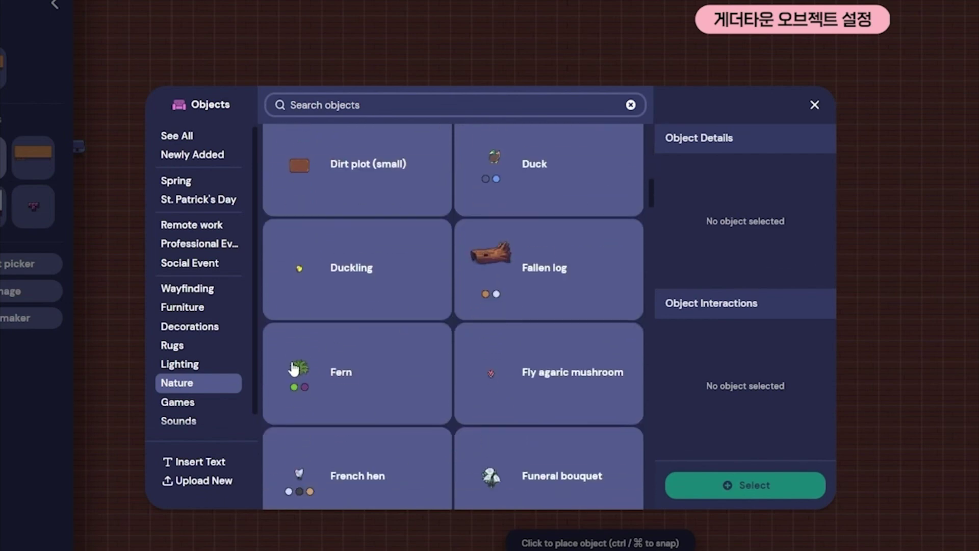
{"action": "left_click", "coordinate": [191, 407]}
{"action": "scroll", "coordinate": [337, 329], "scroll_direction": "down", "scroll_amount": 12}
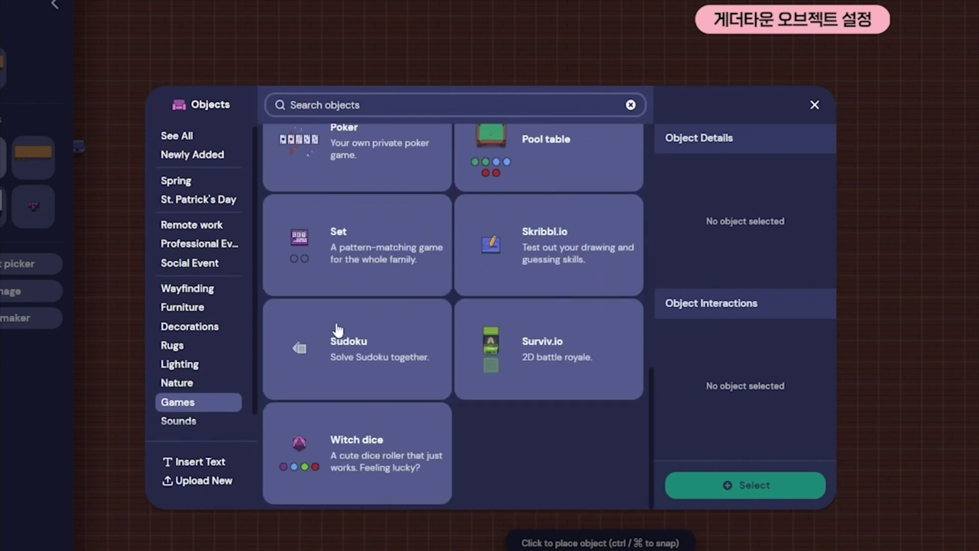
{"action": "scroll", "coordinate": [209, 378], "scroll_direction": "down", "scroll_amount": 1}
{"action": "left_click", "coordinate": [182, 405]}
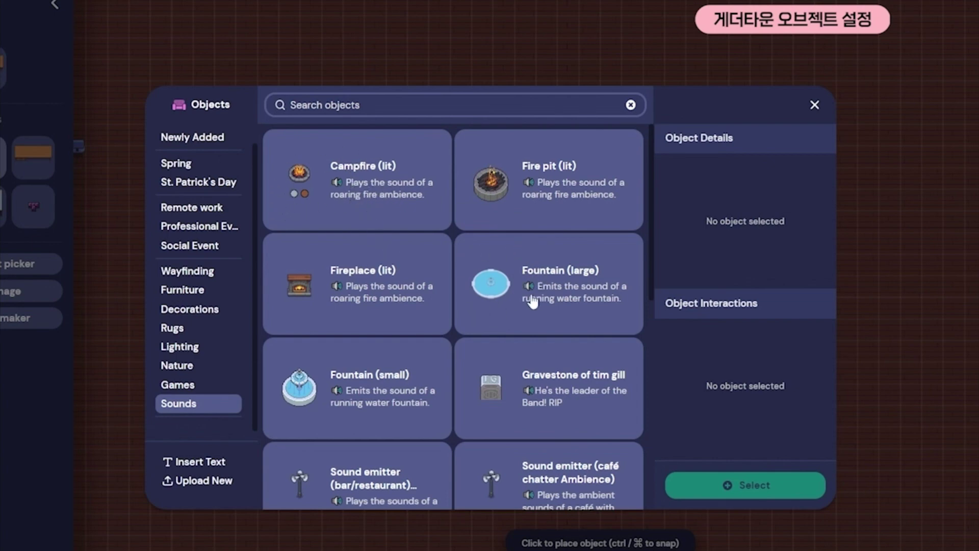
{"action": "scroll", "coordinate": [533, 300], "scroll_direction": "down", "scroll_amount": 5}
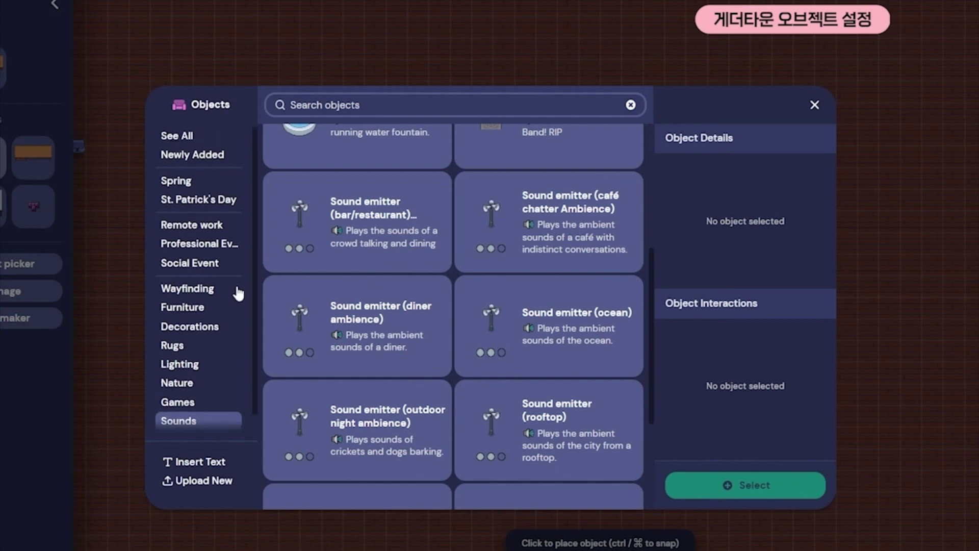
Choose the Bulletin board from the Remote work objects without interaction and place six of them in two rows of three above the character
{"action": "left_click", "coordinate": [200, 226]}
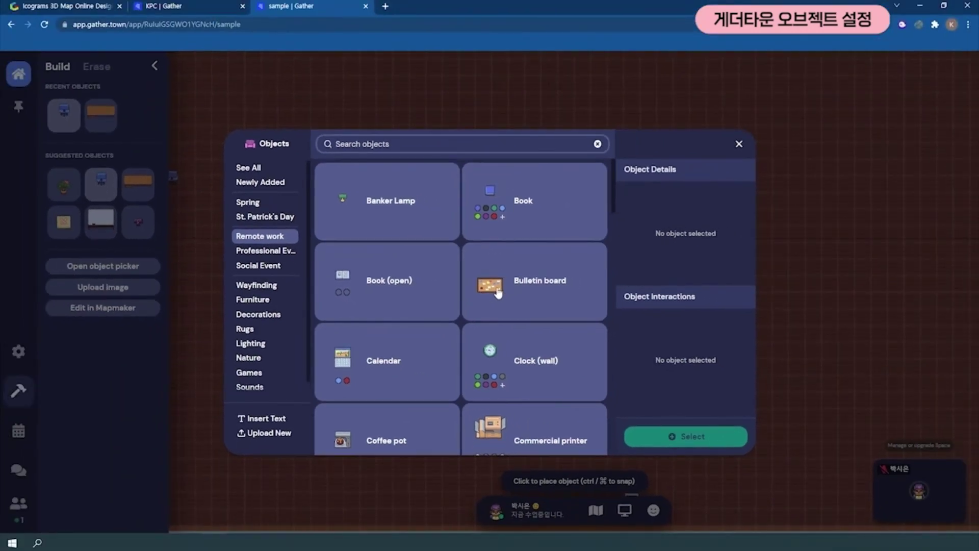
{"action": "left_click", "coordinate": [498, 293]}
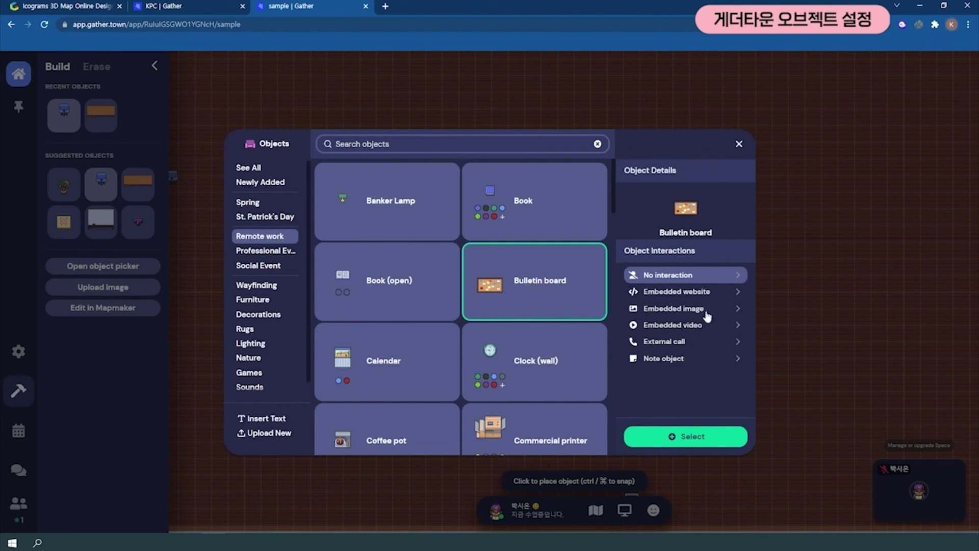
{"action": "left_click", "coordinate": [699, 438]}
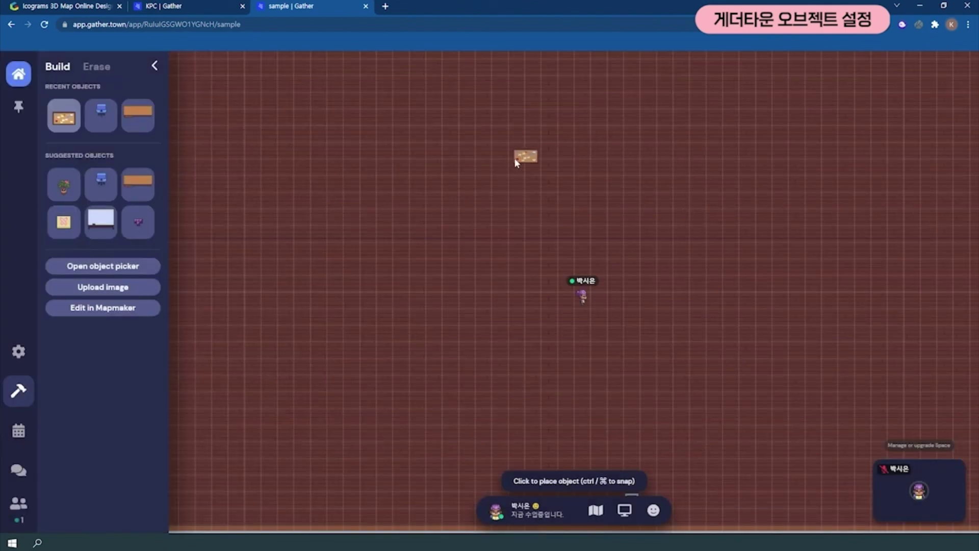
{"action": "left_click", "coordinate": [489, 205]}
{"action": "left_click", "coordinate": [571, 204]}
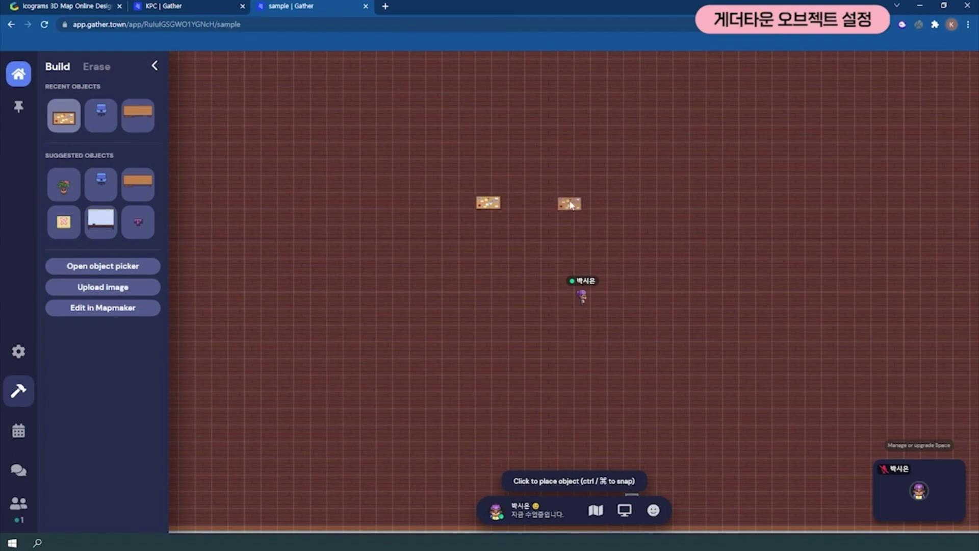
{"action": "left_click", "coordinate": [643, 204]}
{"action": "left_click", "coordinate": [651, 248]}
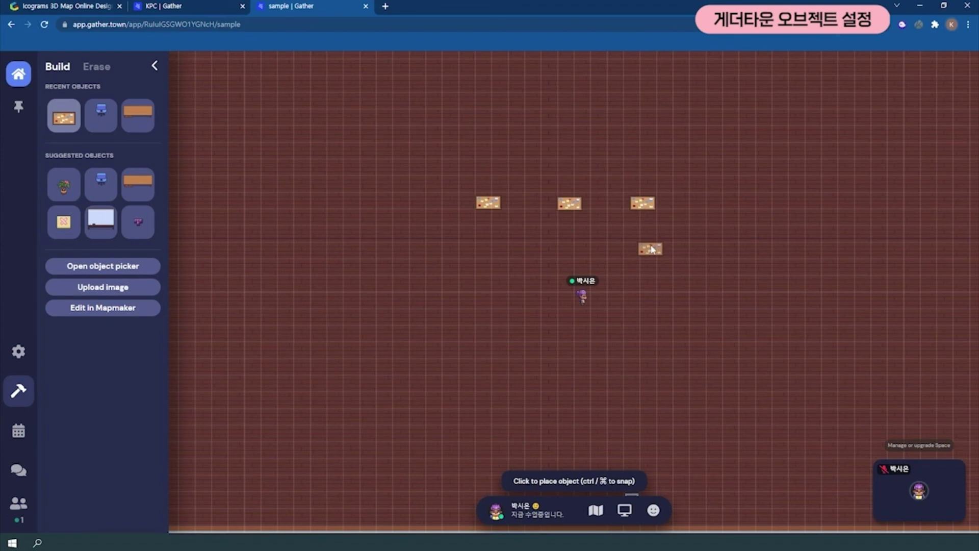
{"action": "left_click", "coordinate": [571, 250]}
{"action": "left_click", "coordinate": [487, 251]}
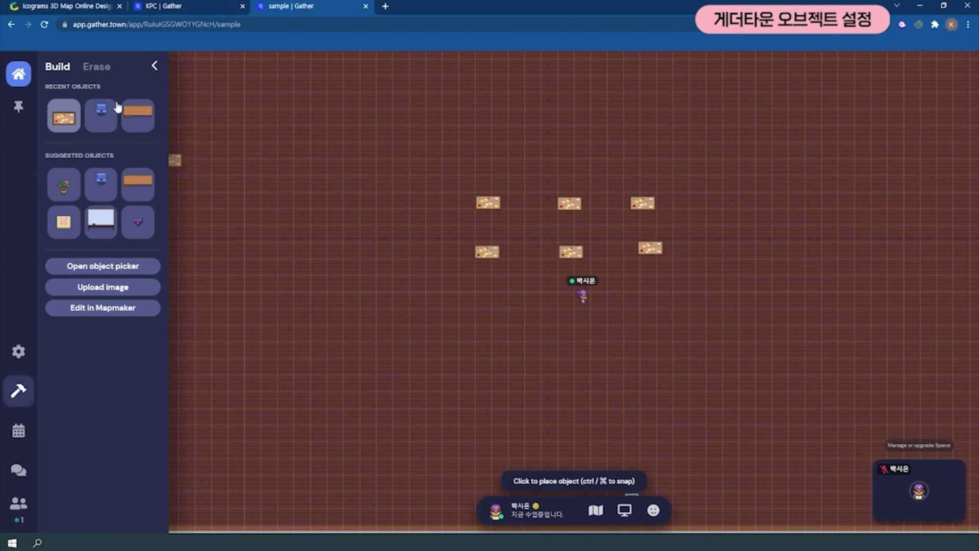
Erase all six bulletin boards from the floor
{"action": "left_click", "coordinate": [91, 72]}
{"action": "left_click", "coordinate": [580, 209]}
{"action": "left_click", "coordinate": [645, 206]}
{"action": "left_click", "coordinate": [651, 255]}
{"action": "left_click", "coordinate": [577, 257]}
{"action": "left_click", "coordinate": [487, 263]}
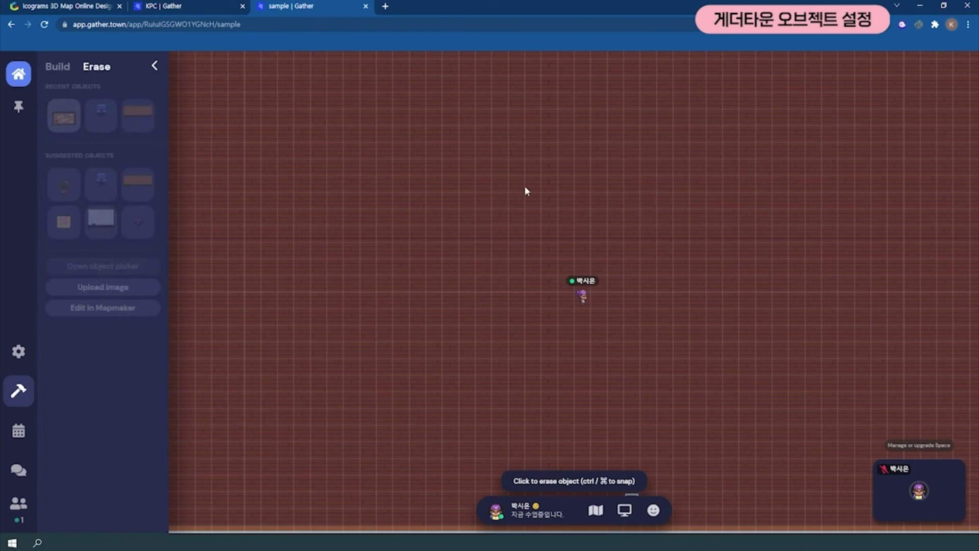
Return to building and upload the desktop image "제목을-입력해주세요_-001 (15).png" as a new object in the object picker
{"action": "left_click", "coordinate": [54, 72]}
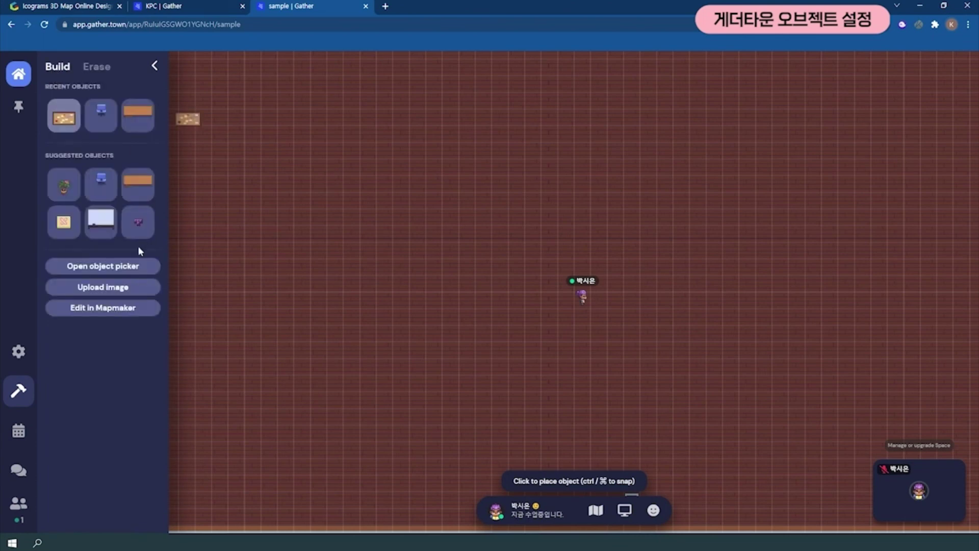
{"action": "left_click", "coordinate": [104, 266]}
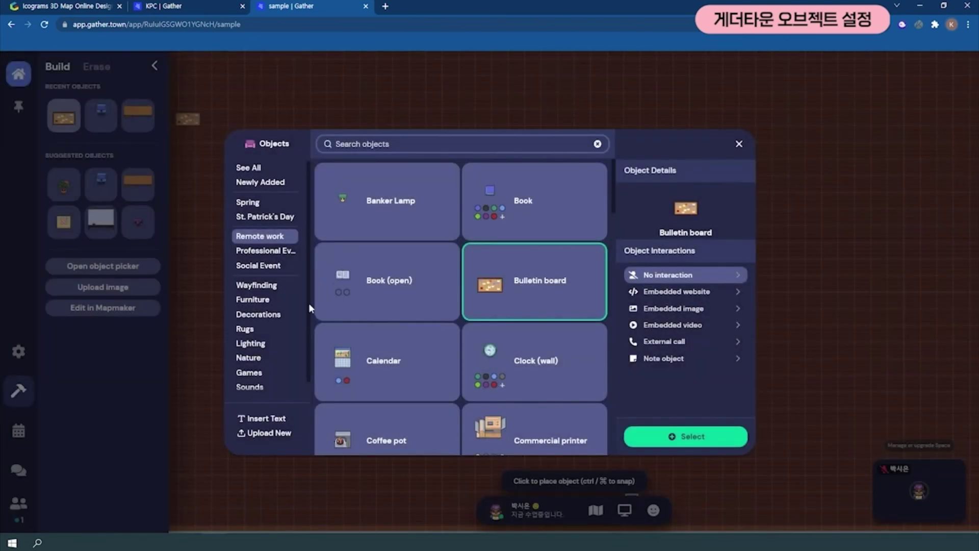
{"action": "scroll", "coordinate": [268, 278], "scroll_direction": "down", "scroll_amount": 1}
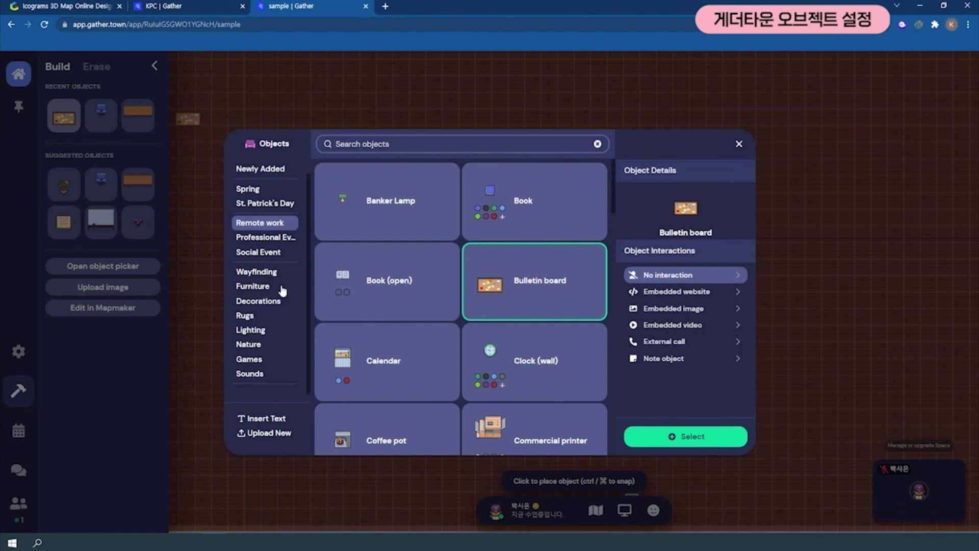
{"action": "scroll", "coordinate": [380, 284], "scroll_direction": "down", "scroll_amount": 4}
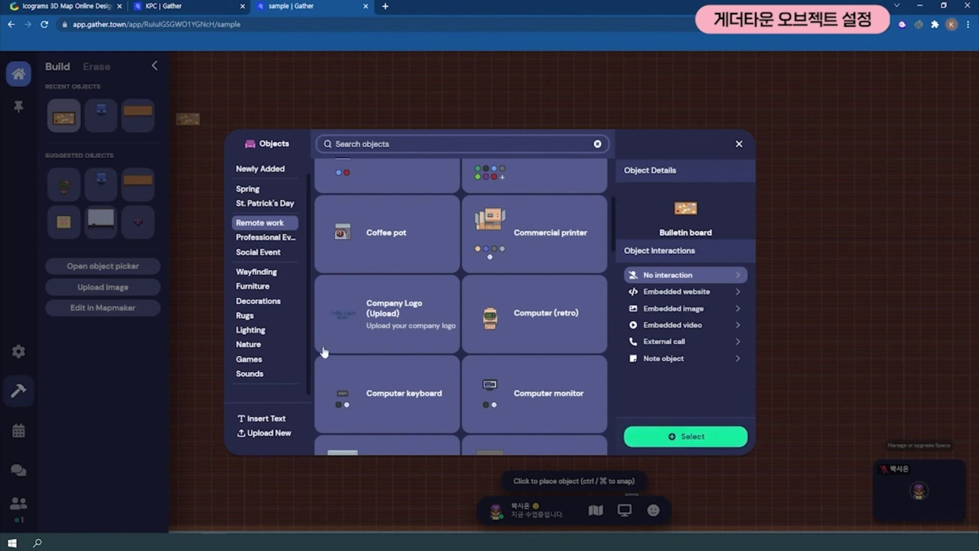
{"action": "left_click", "coordinate": [254, 434]}
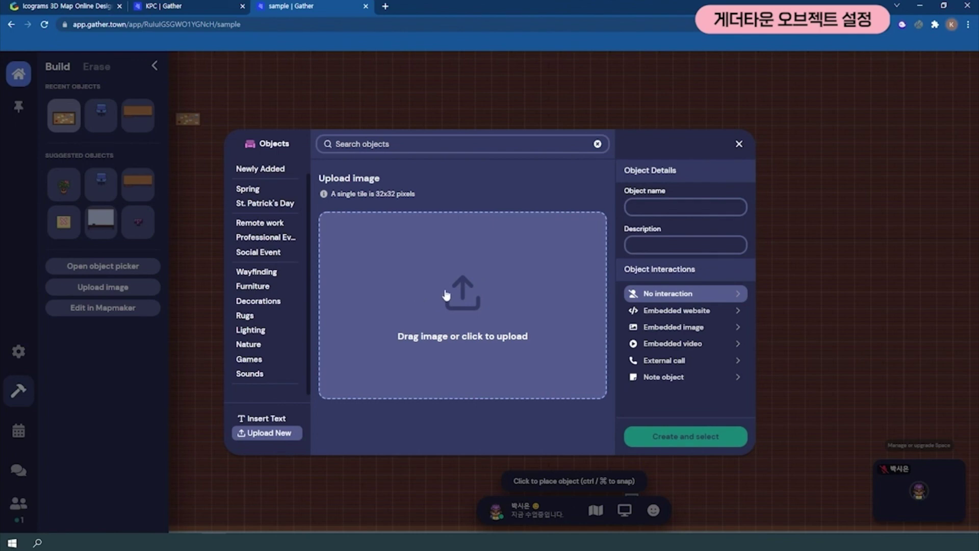
{"action": "left_click", "coordinate": [471, 293]}
{"action": "left_click", "coordinate": [41, 102]}
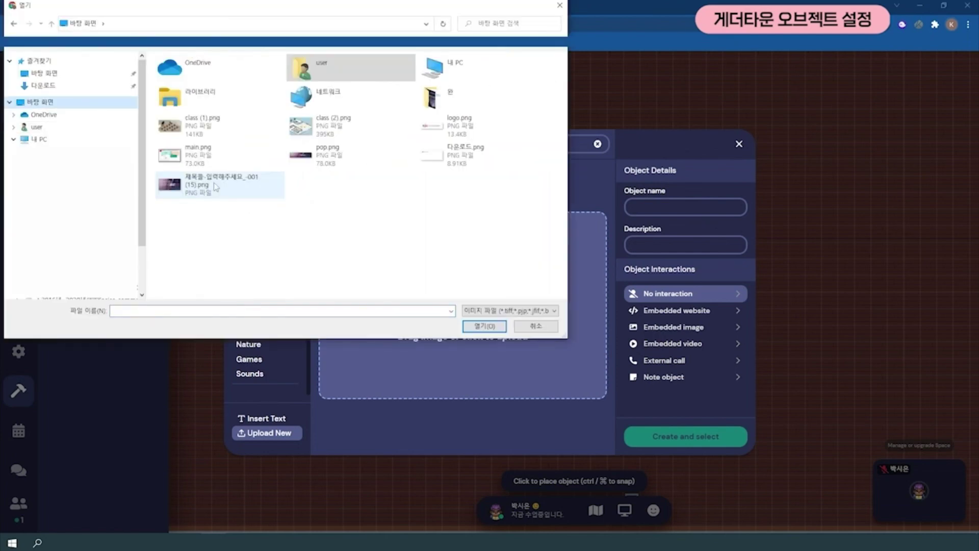
{"action": "double_click", "coordinate": [219, 184]}
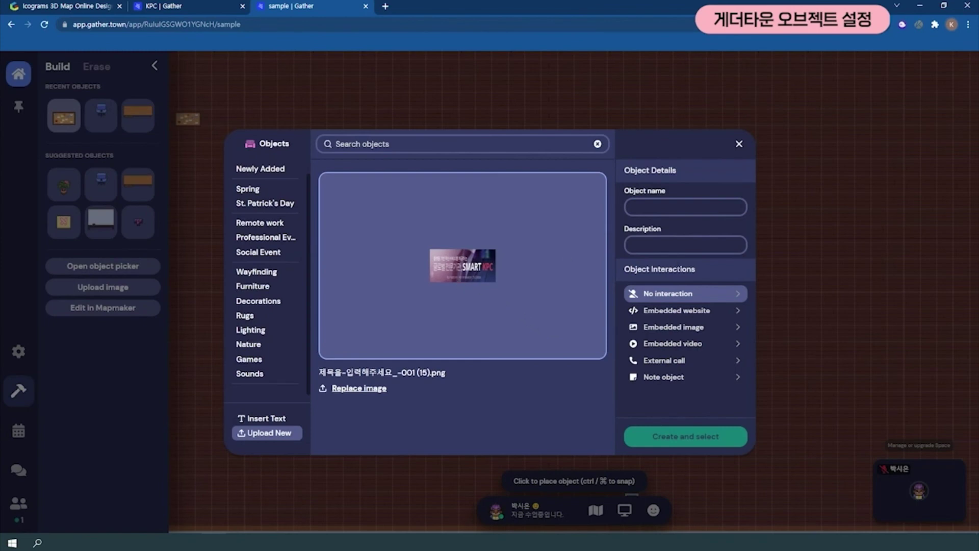
Give the uploaded banner image no interaction and place it on the floor just above and left of the character
{"action": "left_click", "coordinate": [682, 300]}
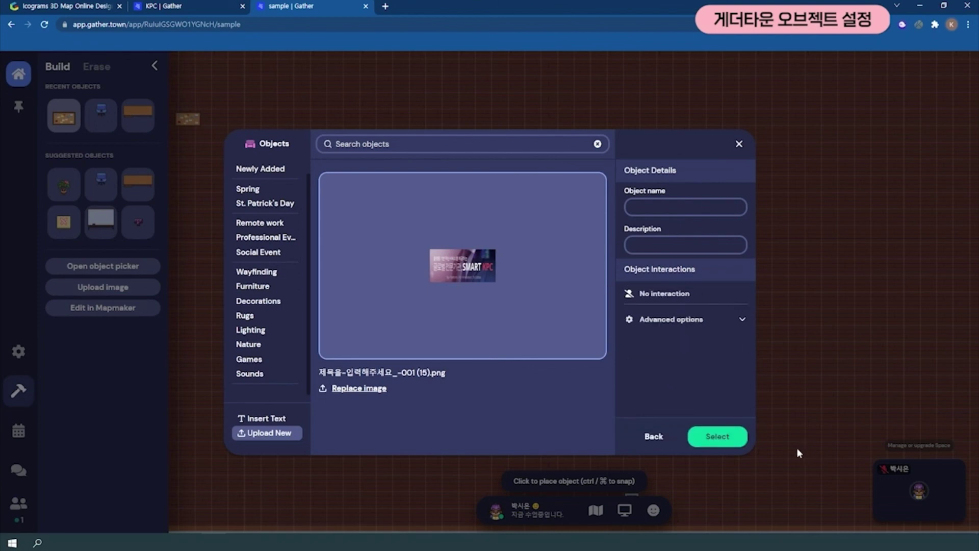
{"action": "left_click", "coordinate": [713, 433]}
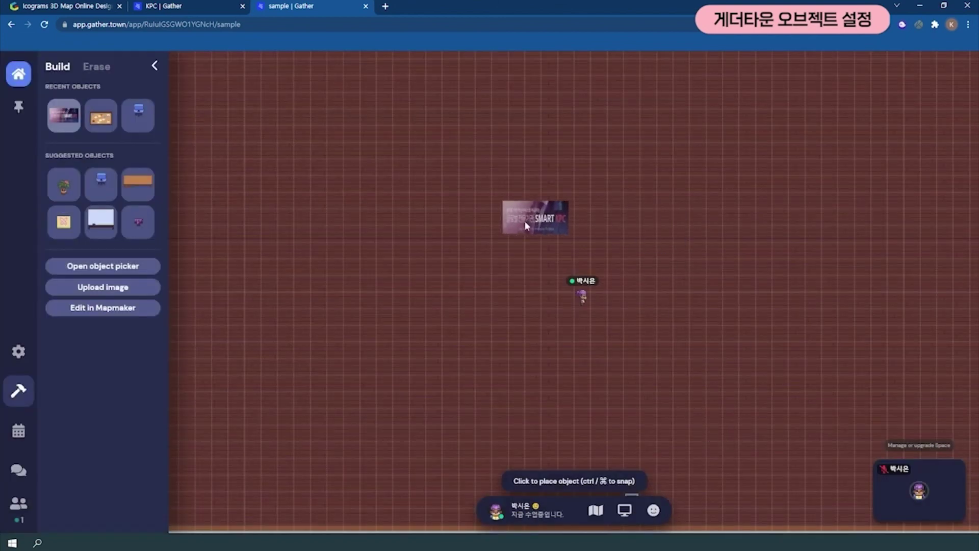
{"action": "left_click", "coordinate": [518, 255]}
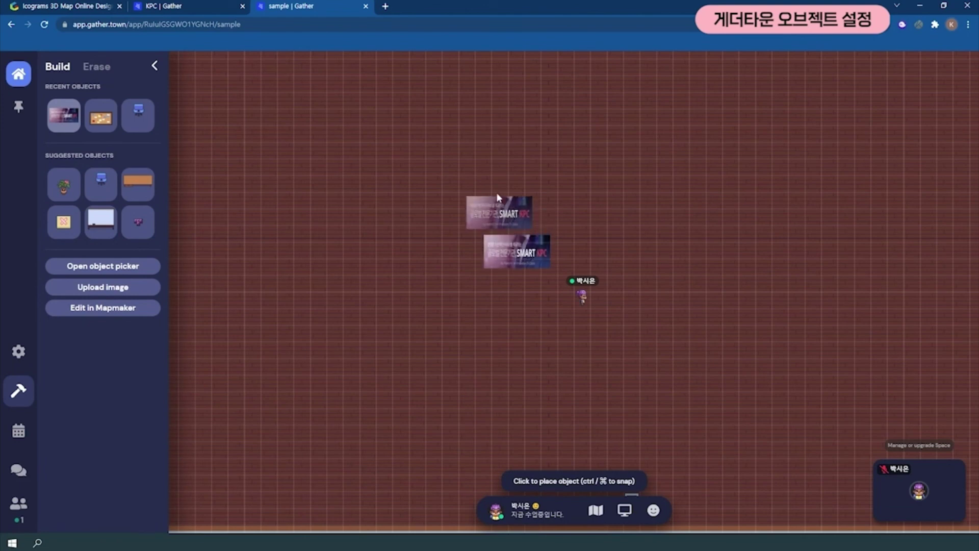